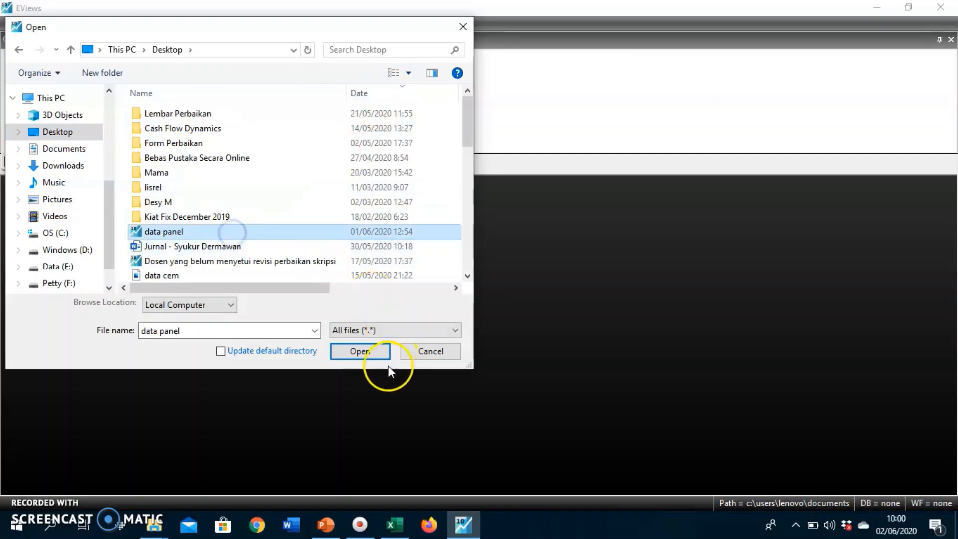
Open the Excel file data panel for import, keeping the predefined Sheet1 range and the default header and column settings.
left_click(368, 357)
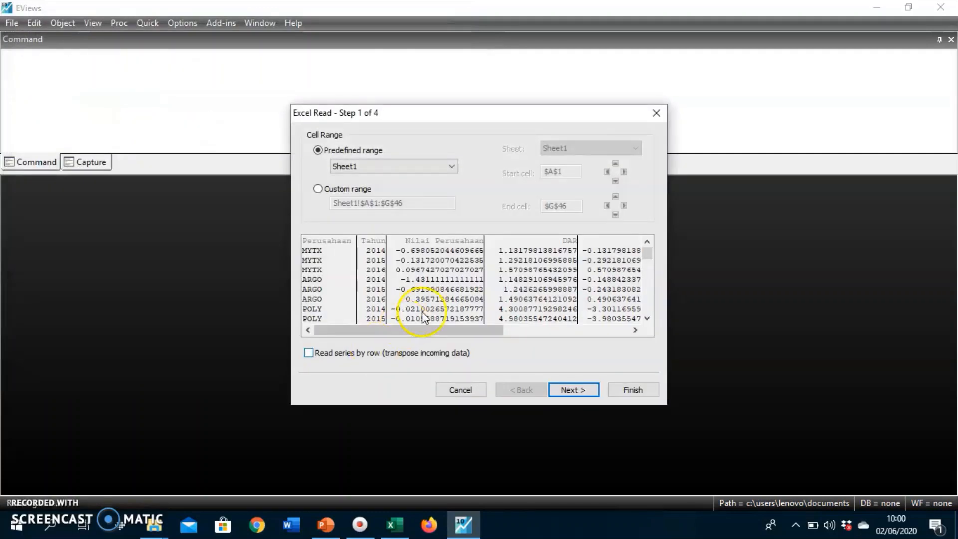
left_click(580, 389)
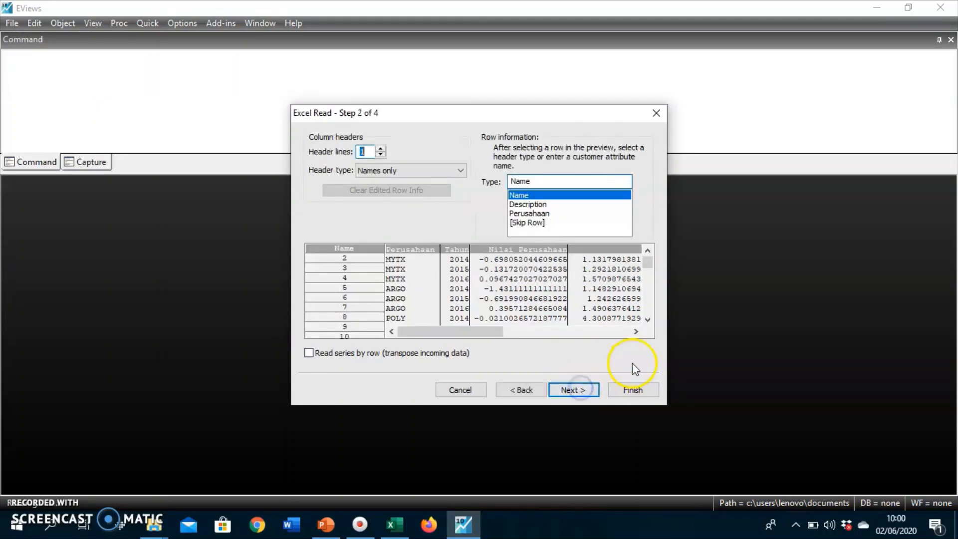
left_click(586, 390)
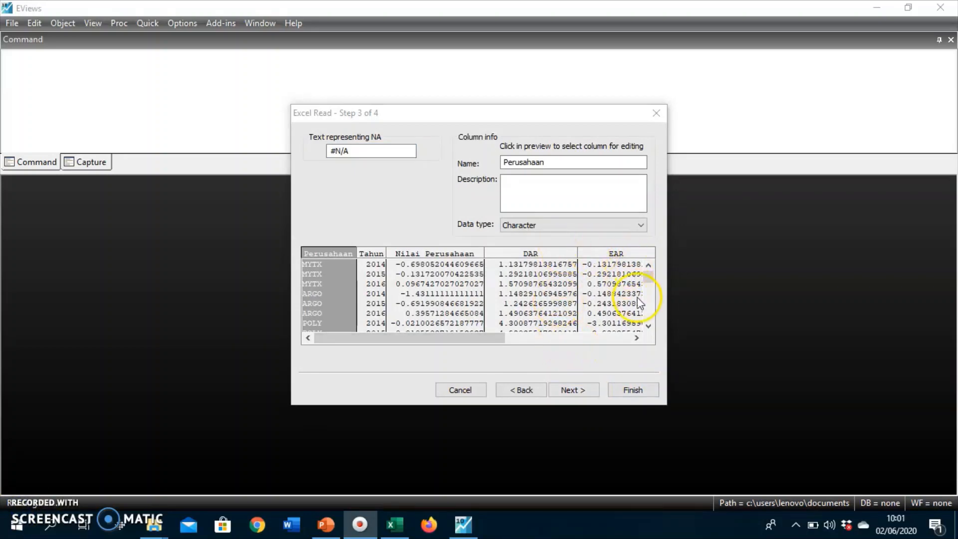
left_click(572, 389)
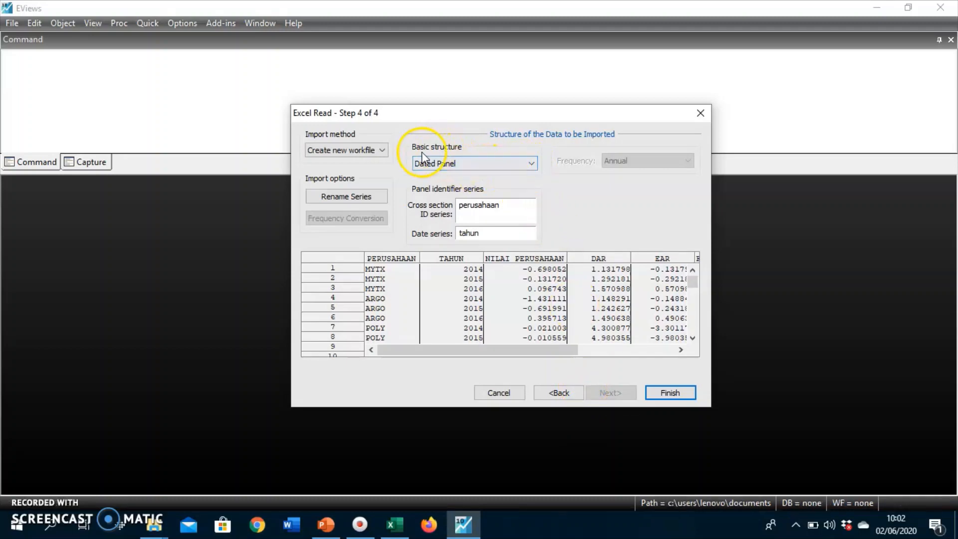
Import the data into a new workfile as a Dated Panel, with perusahaan as cross-section ID series and tahun as date series.
left_click(471, 166)
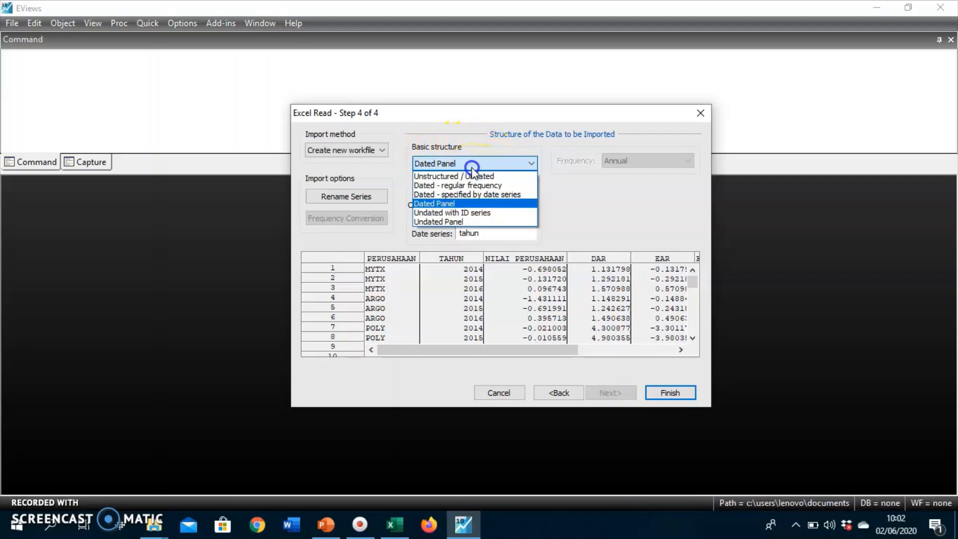
left_click(474, 204)
left_click(474, 203)
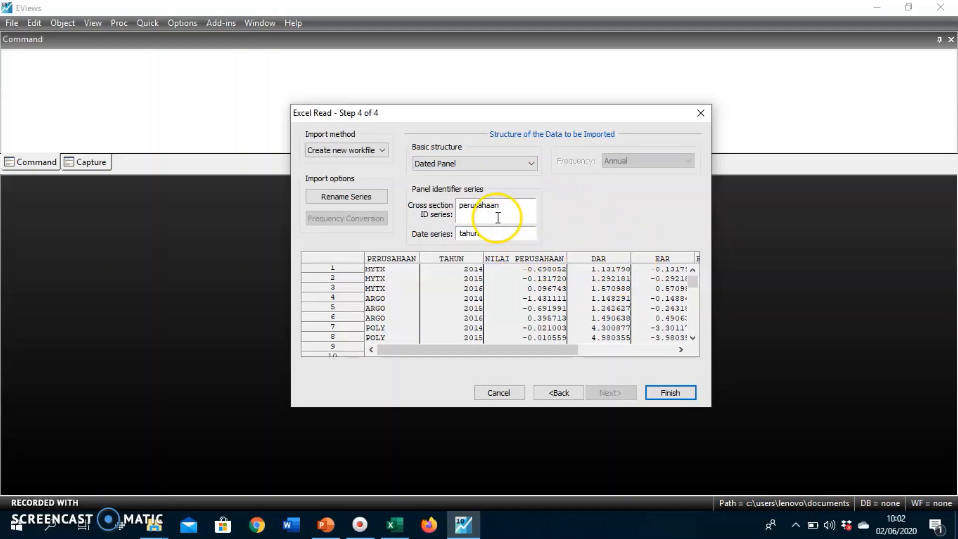
left_click_drag(507, 206, 458, 227)
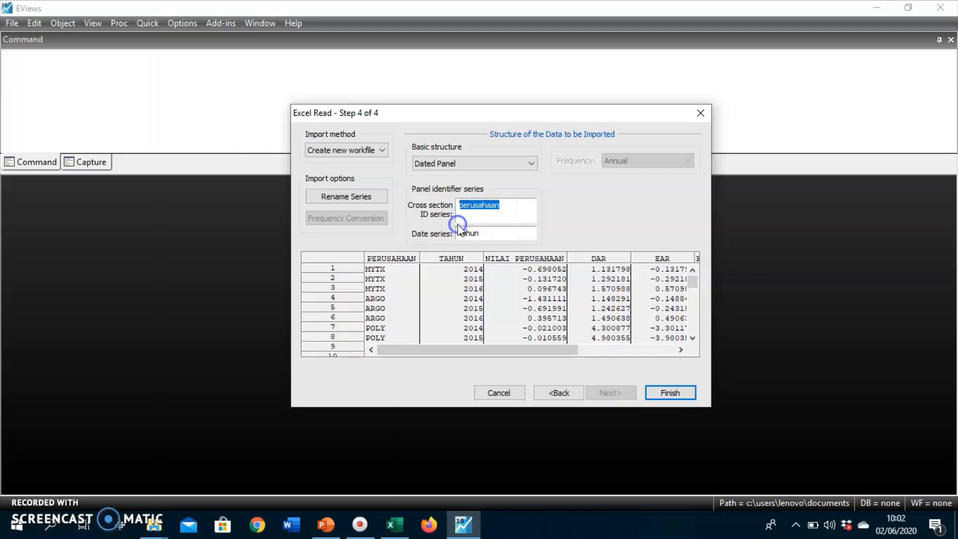
left_click(382, 277)
left_click(490, 233)
left_click(671, 393)
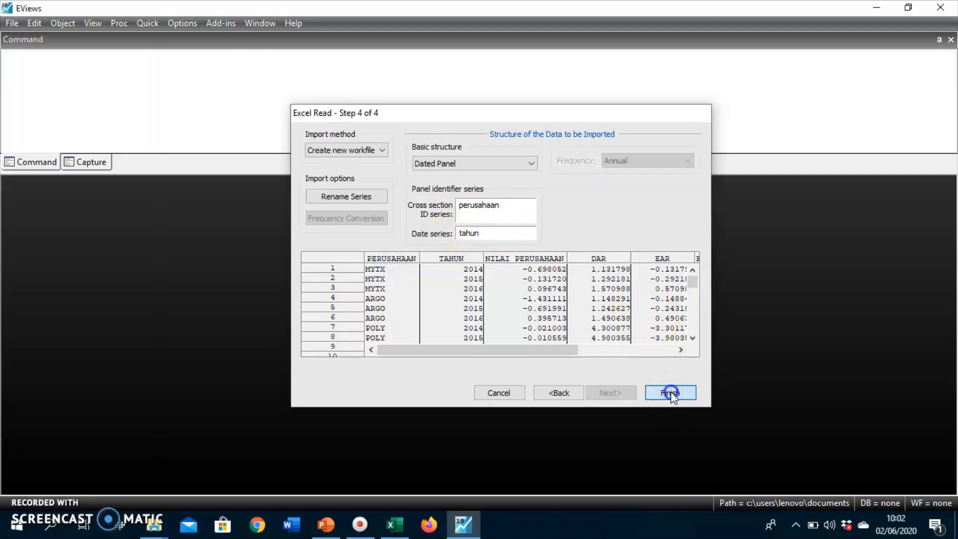
left_click(494, 282)
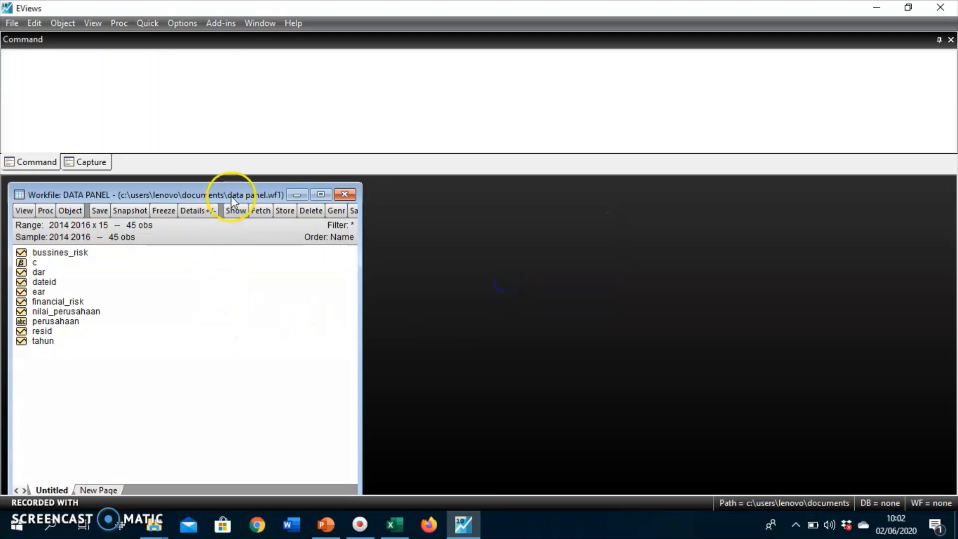
left_click_drag(230, 194, 224, 192)
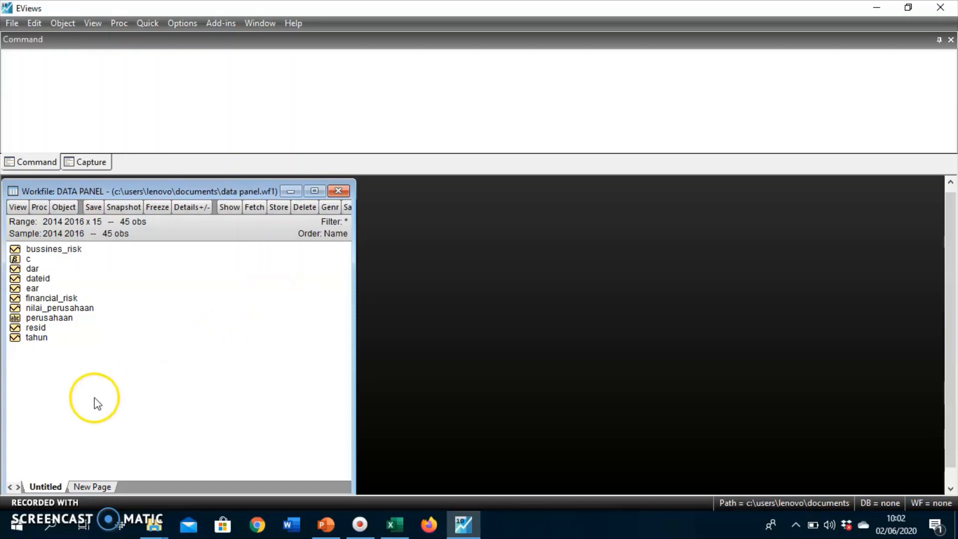
Close the imported DATA PANEL workfile without saving it.
left_click(339, 192)
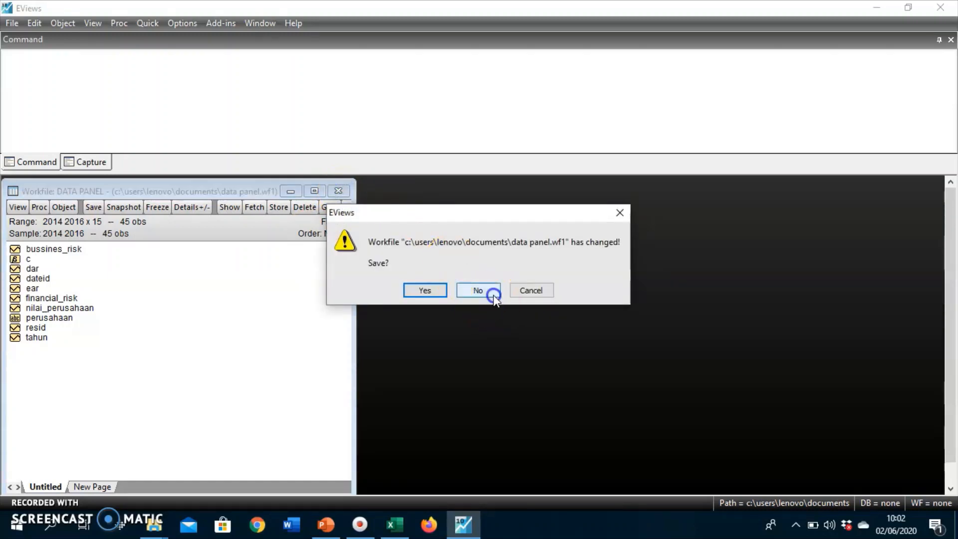
left_click(478, 290)
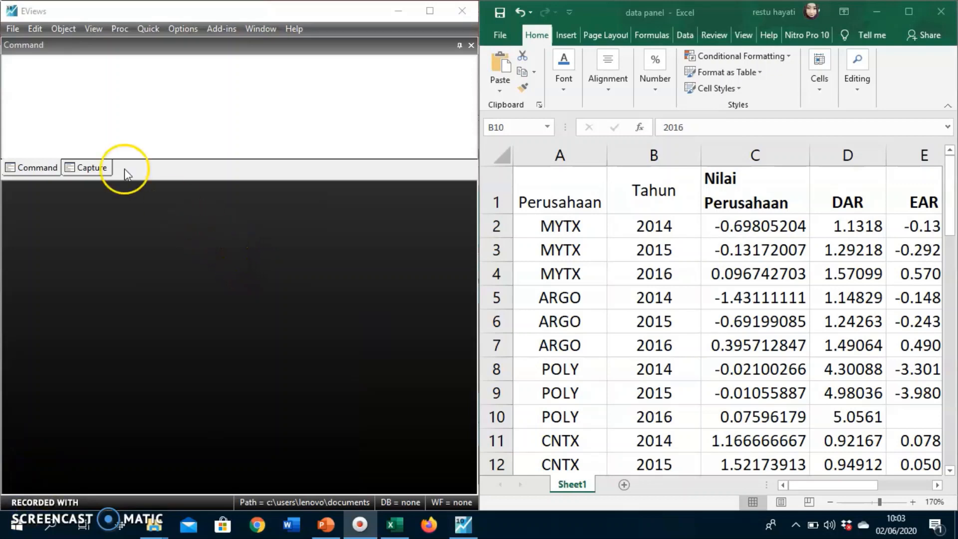
Start creating a new workfile and set its structure type to Balanced Panel.
left_click(13, 30)
left_click(12, 33)
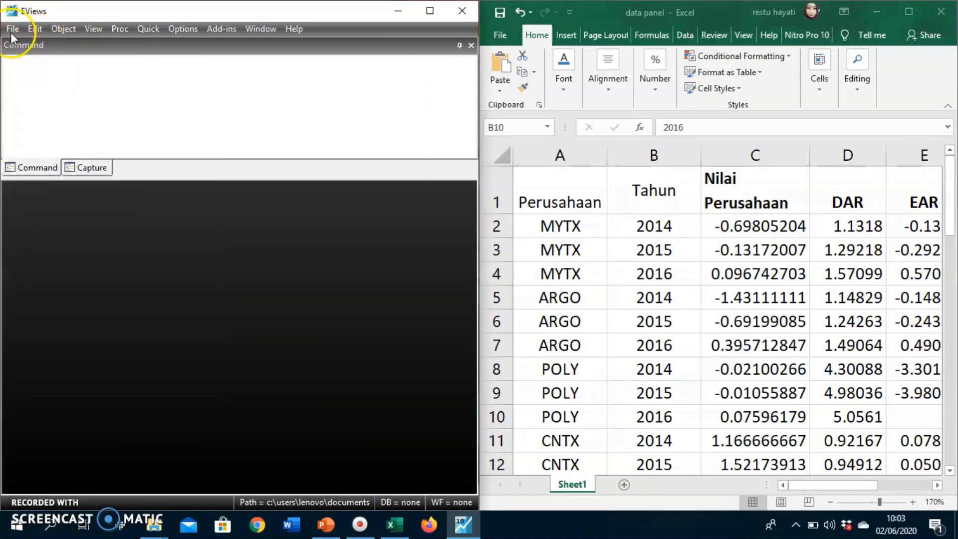
left_click(12, 30)
mouse_move(27, 44)
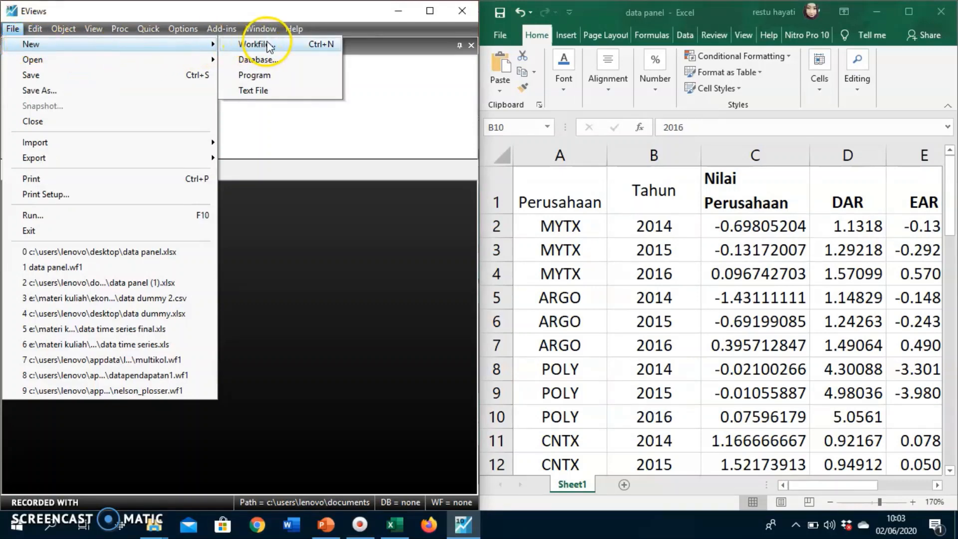
left_click(290, 43)
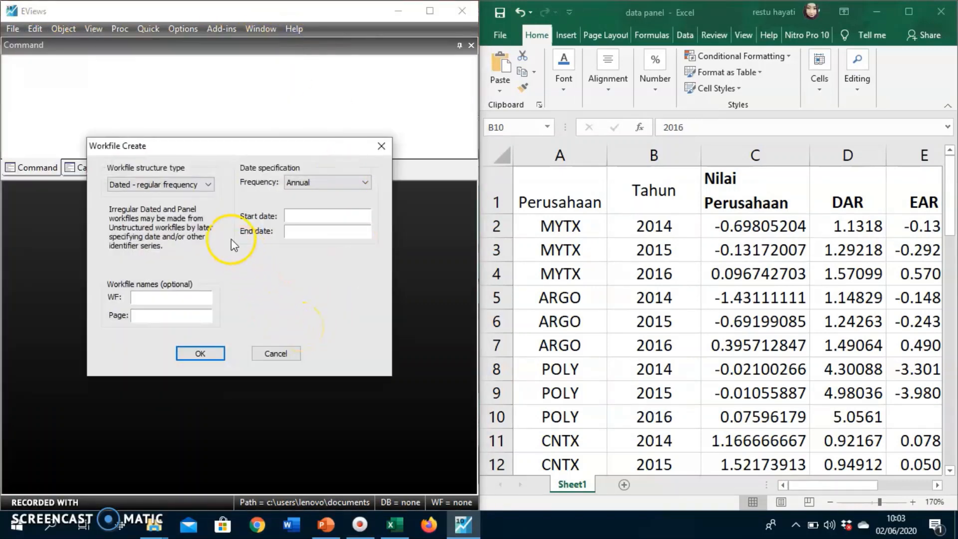
left_click(200, 188)
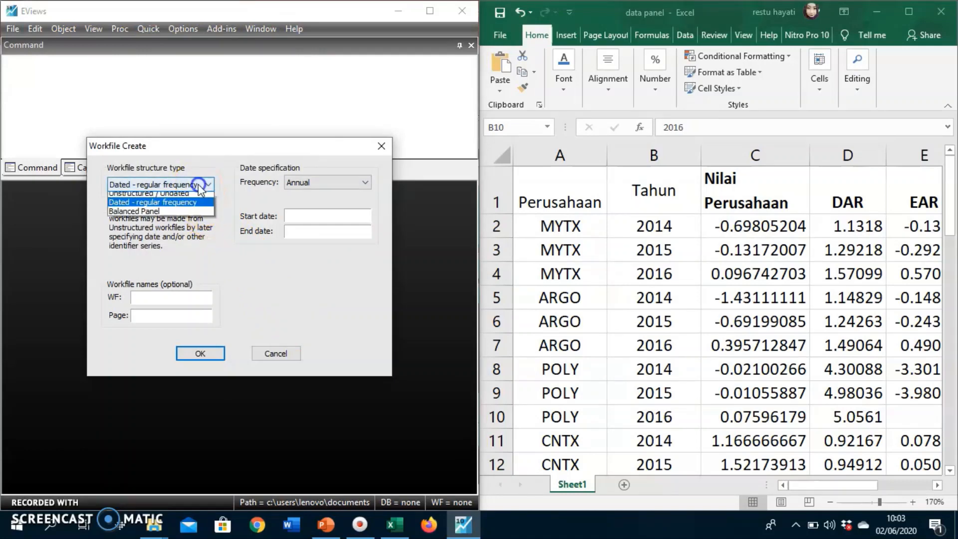
left_click(185, 215)
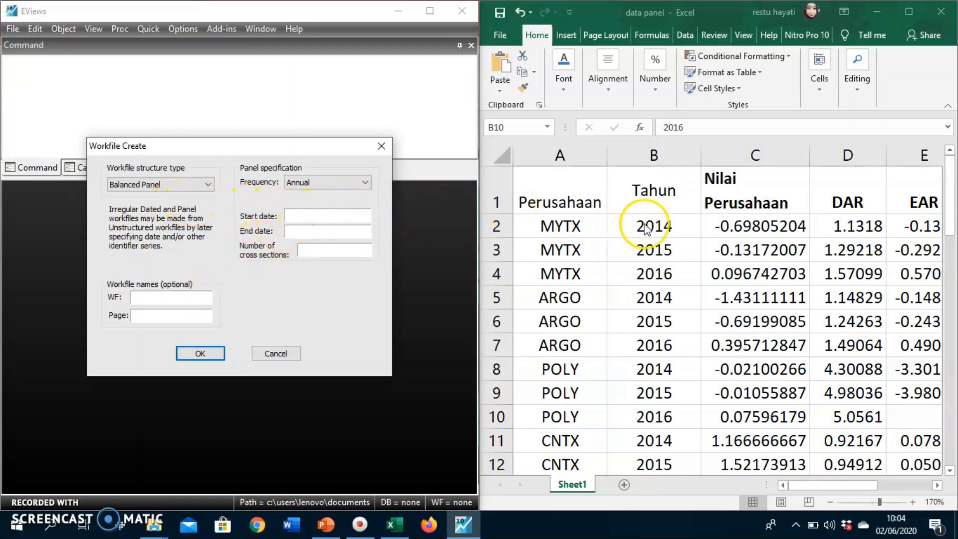
Check the years in the spreadsheet's Tahun column and set the panel's start date to 2014 and end date to 2016.
left_click(675, 232)
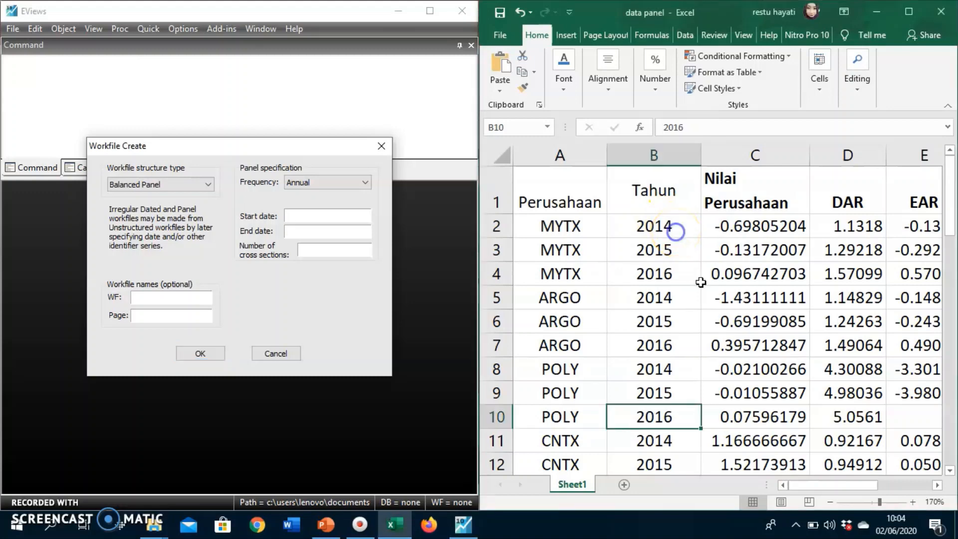
left_click(674, 228)
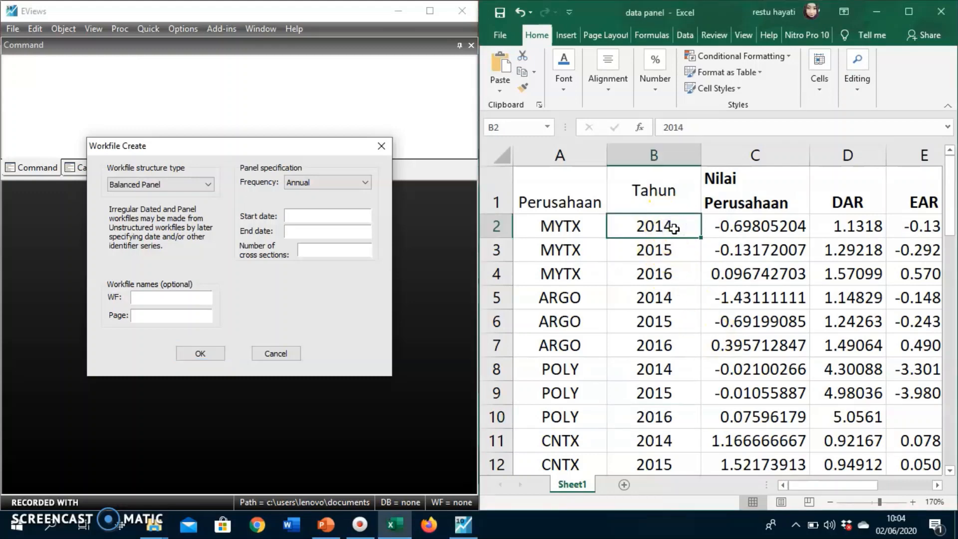
left_click(673, 279)
left_click(302, 216)
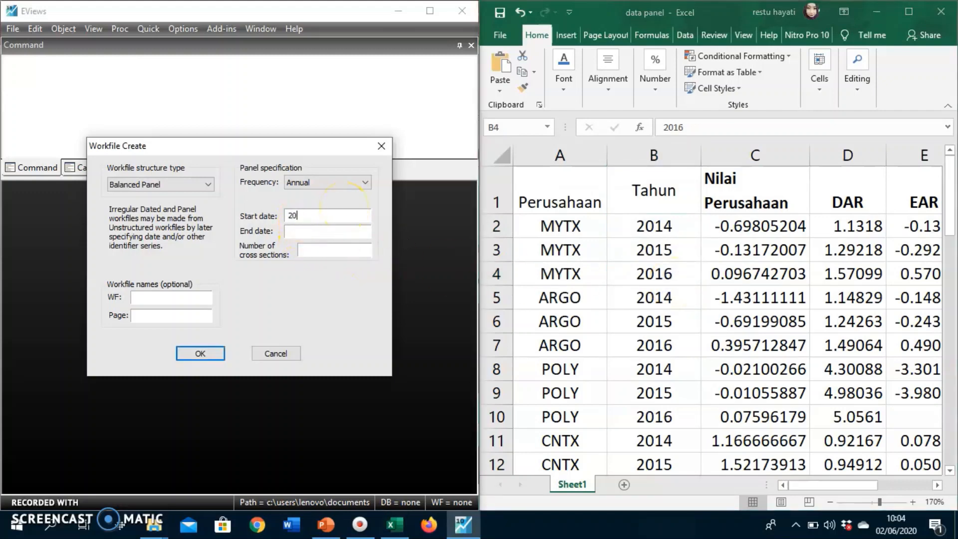
left_click(301, 233)
Review the companies in the spreadsheet's Perusahaan column and set the number of cross sections to 15.
left_click(314, 254)
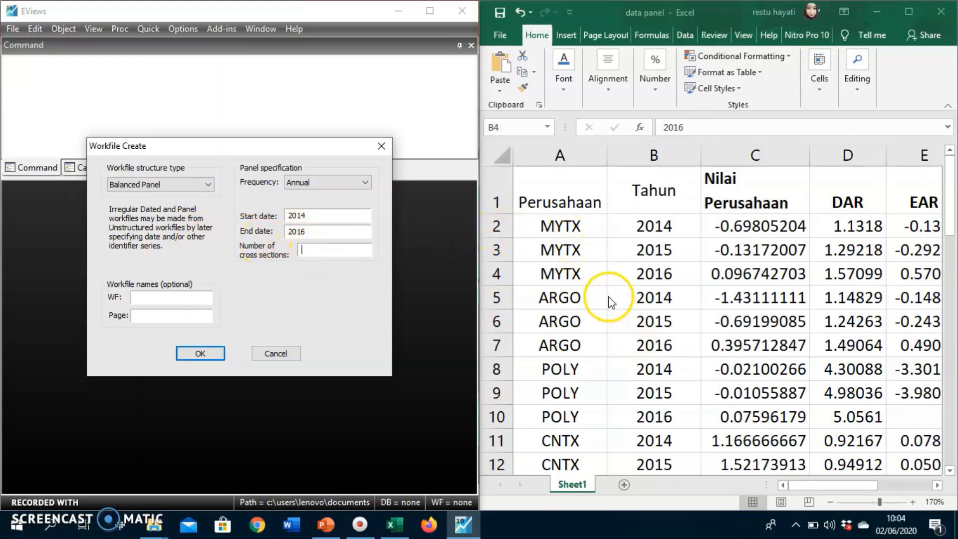
left_click(568, 247)
scroll(568, 245, "down", 8)
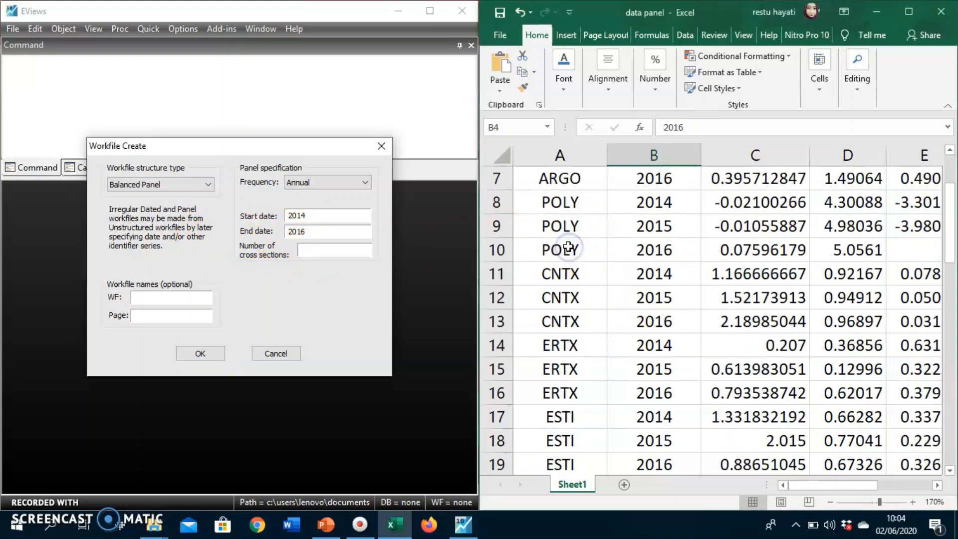
scroll(568, 247, "down", 4)
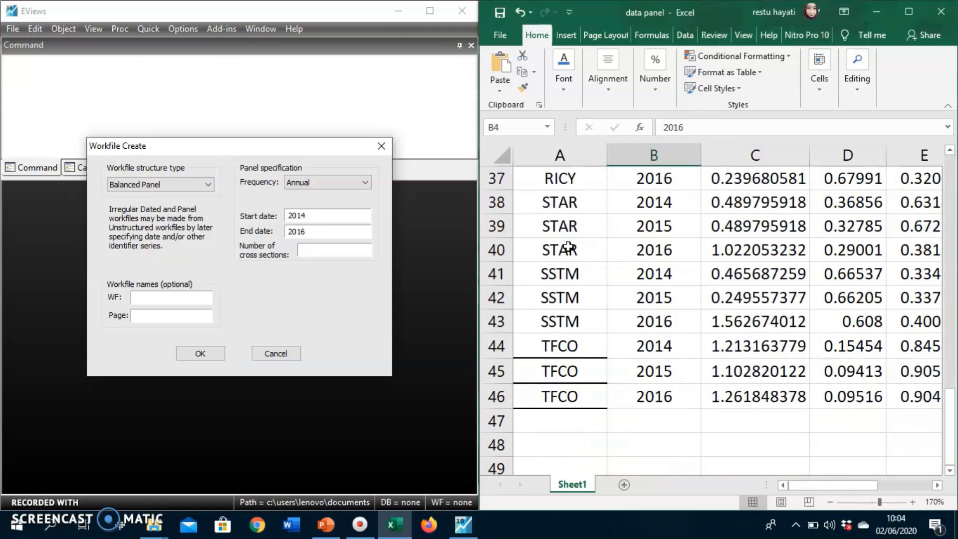
scroll(567, 246, "up", 12)
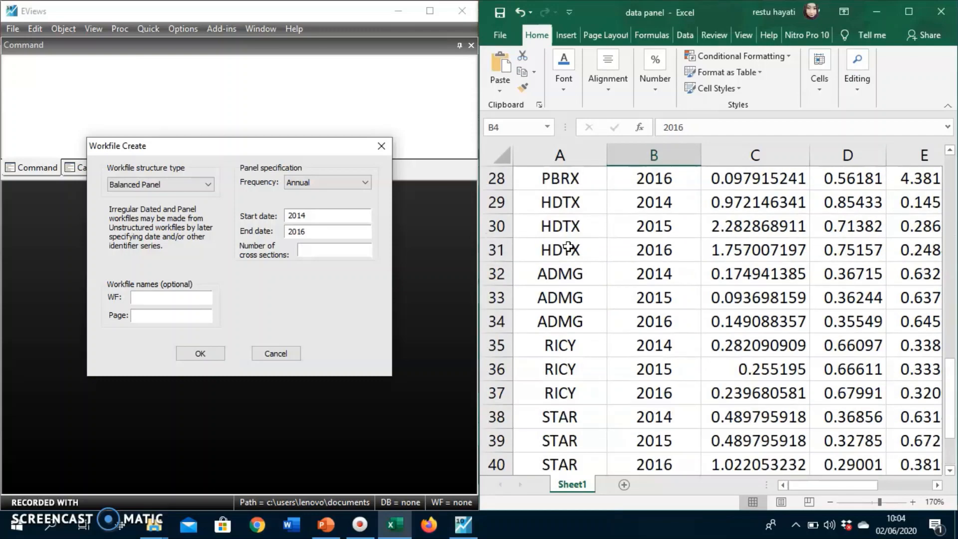
left_click(328, 249)
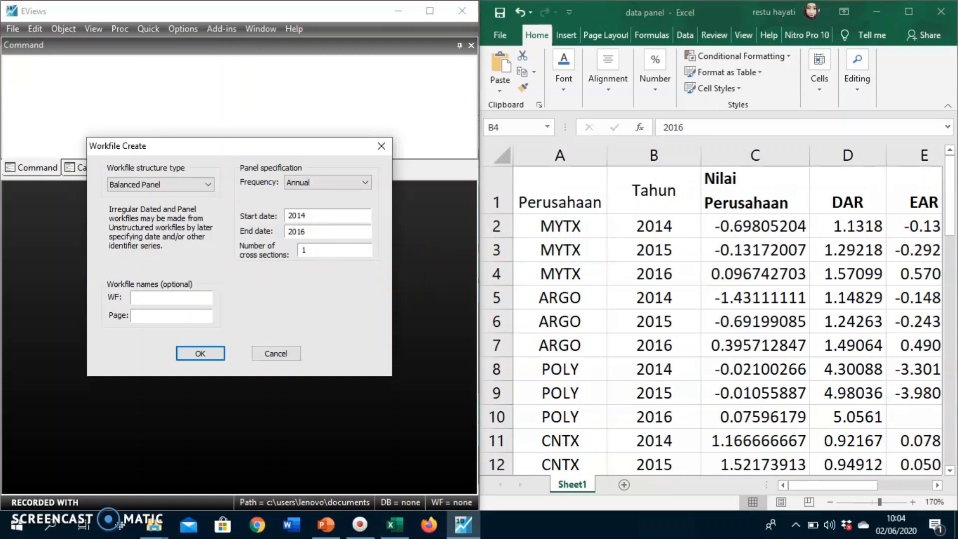
Keep the frequency at Annual, create the balanced panel workfile, and reposition its window in the work area.
left_click(311, 181)
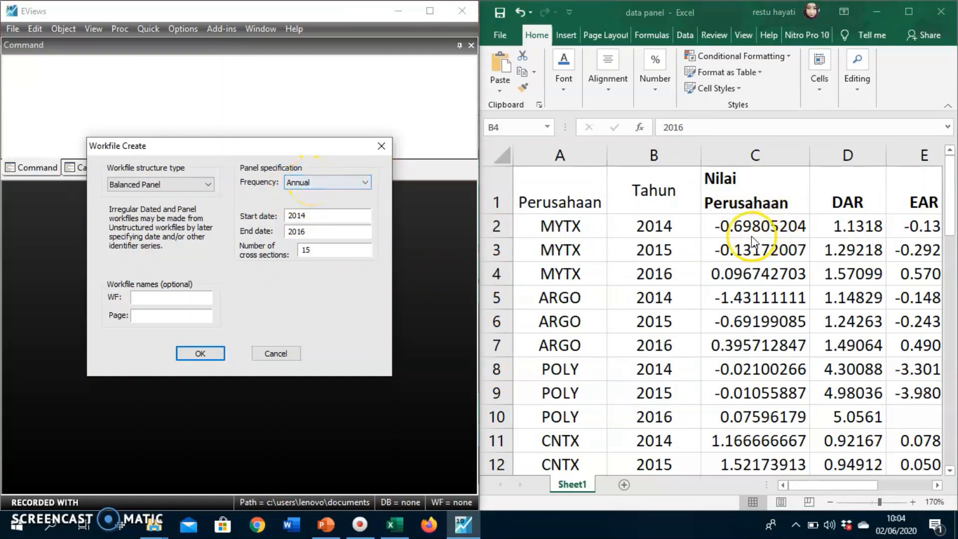
left_click(321, 182)
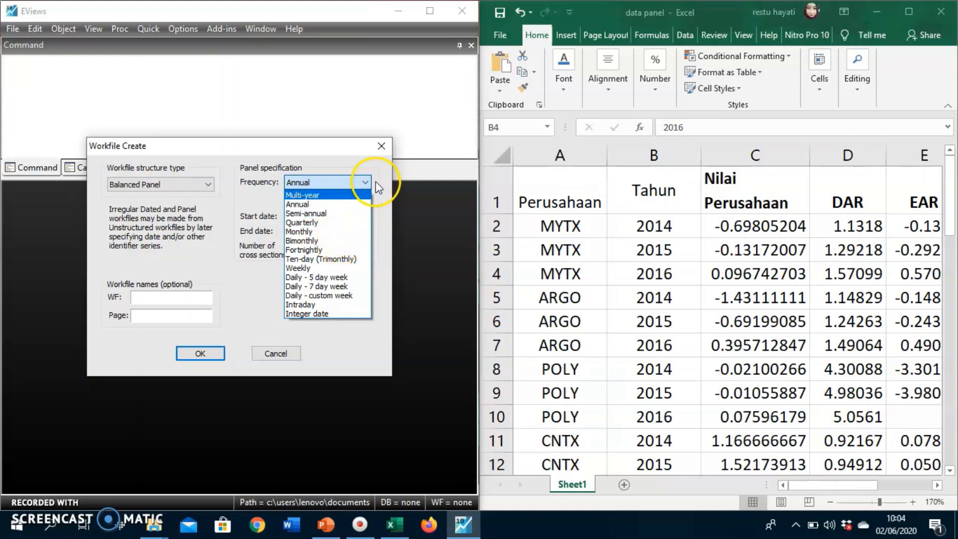
left_click(376, 151)
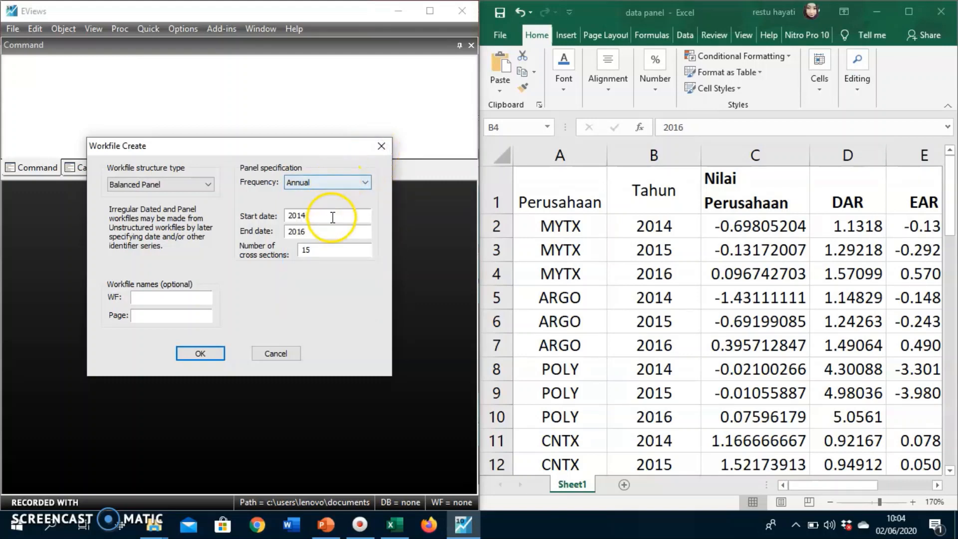
left_click(207, 364)
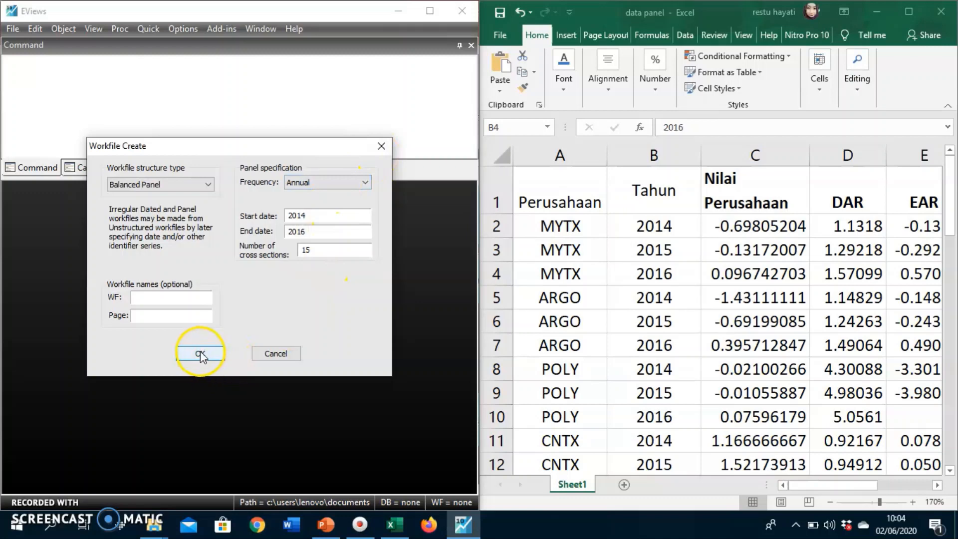
left_click(176, 224)
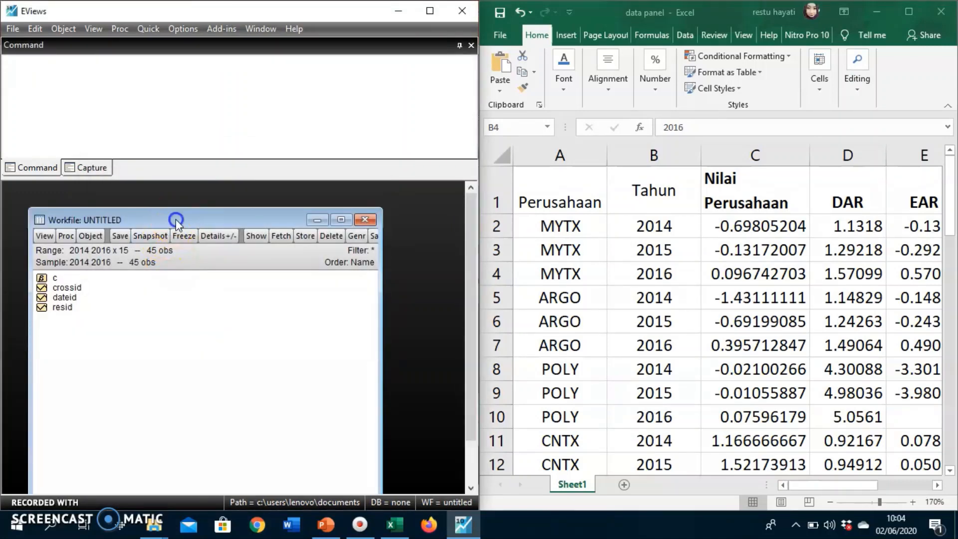
left_click_drag(176, 219, 157, 193)
left_click(306, 329)
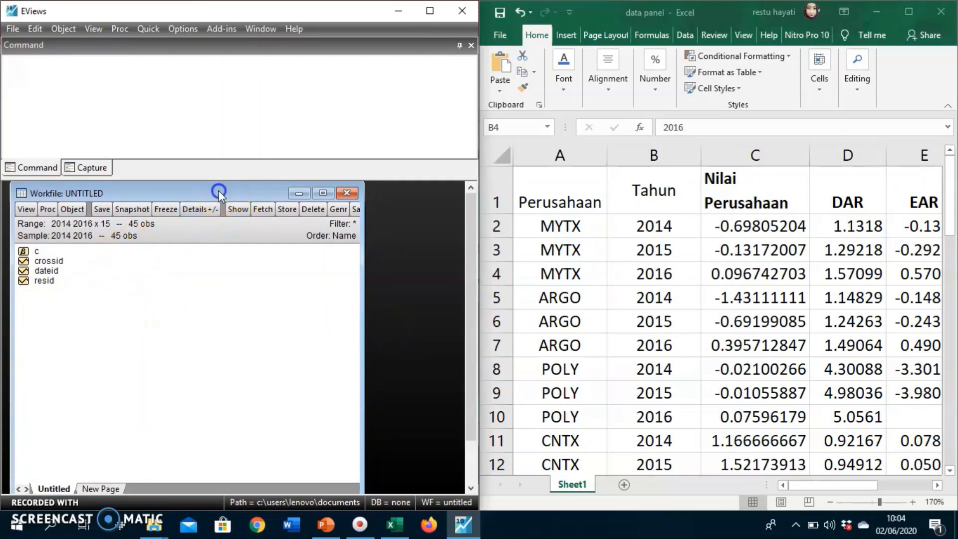
left_click_drag(218, 190, 213, 196)
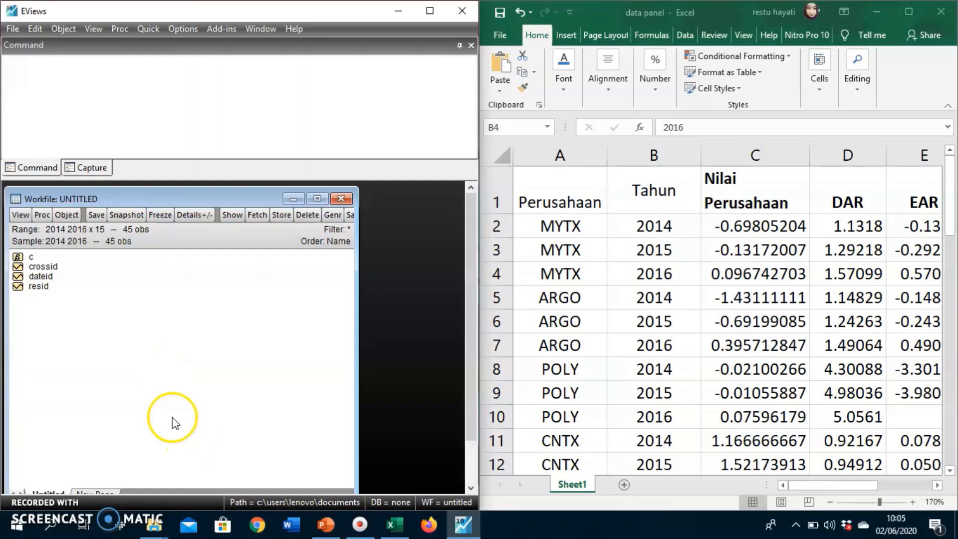
Start a new object of type Series in the workfile and clear its default name.
left_click(65, 215)
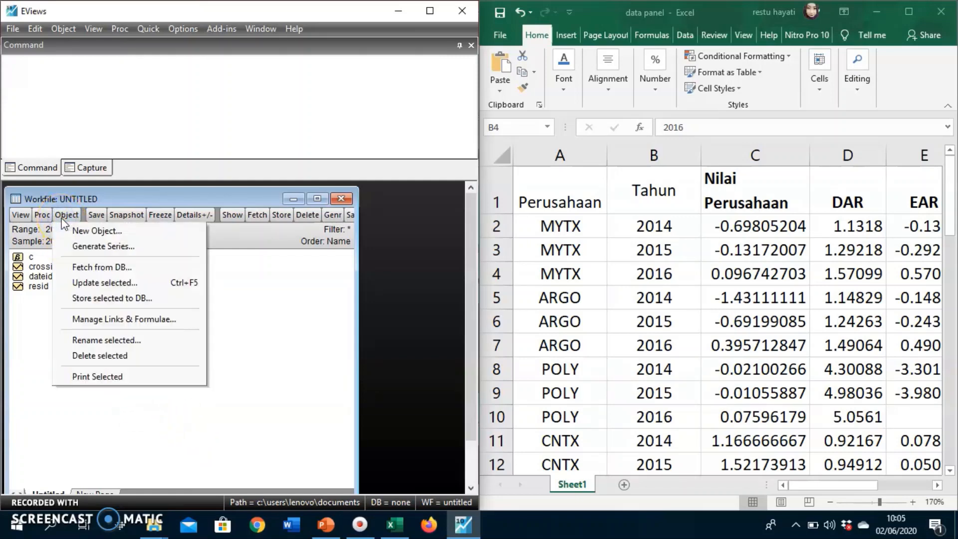
left_click(74, 230)
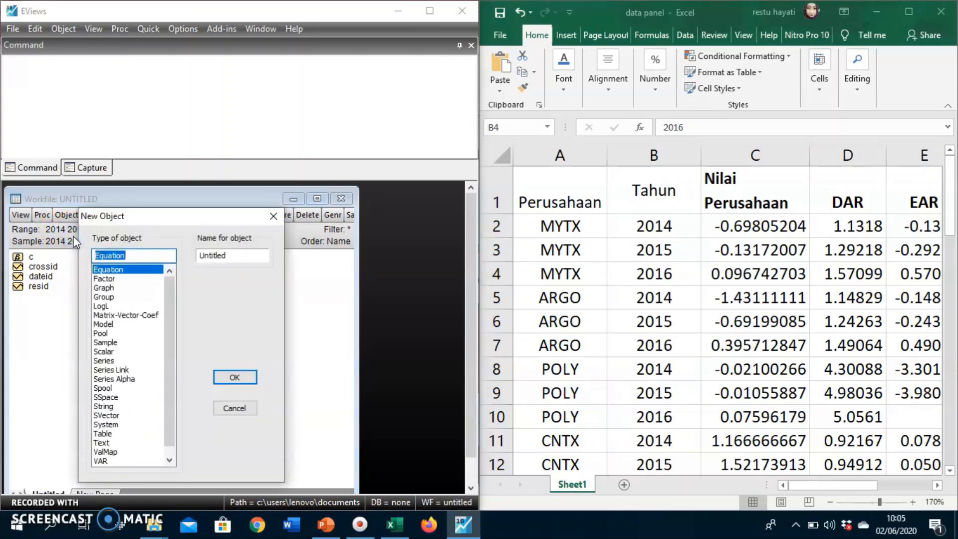
left_click(112, 361)
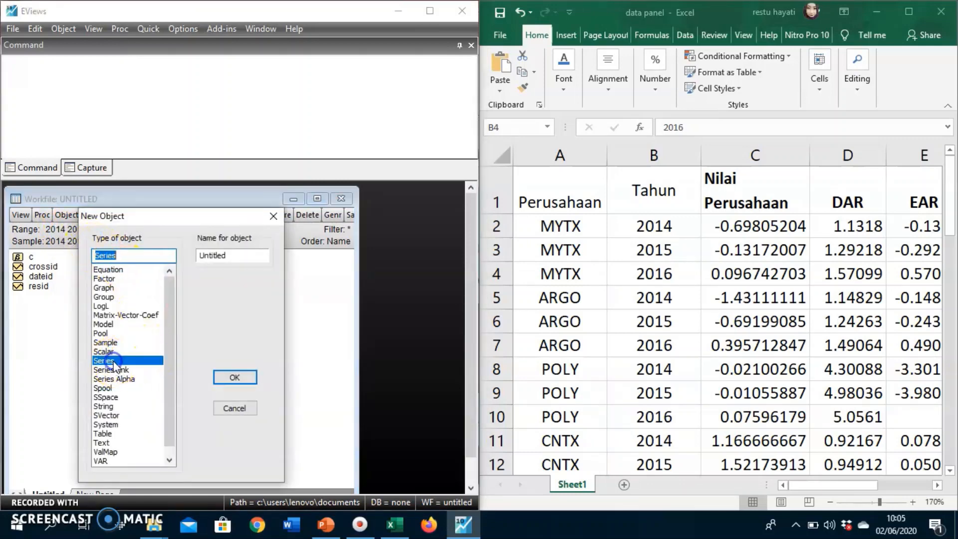
left_click(230, 258)
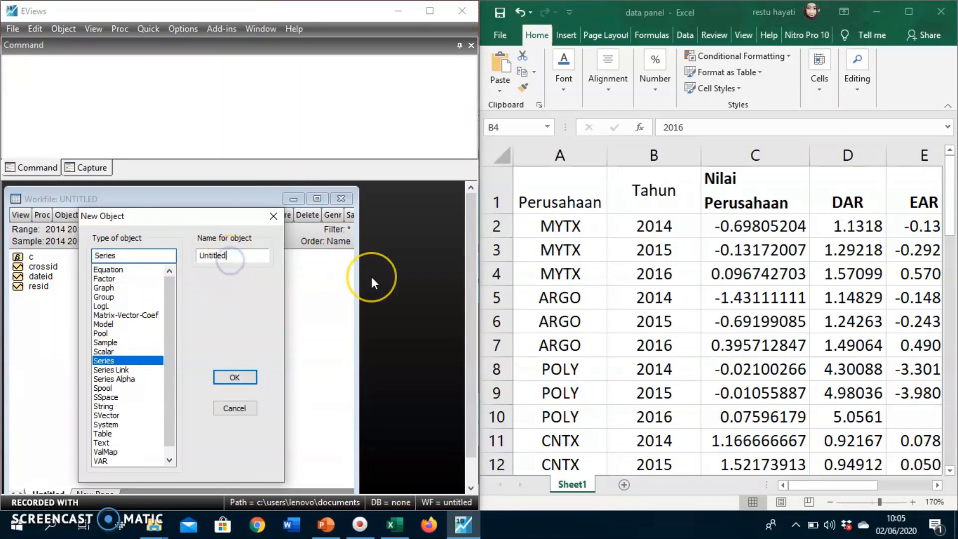
key("BackSpace")
key("BackSpace")
key("BackSpace")
key("BackSpace")
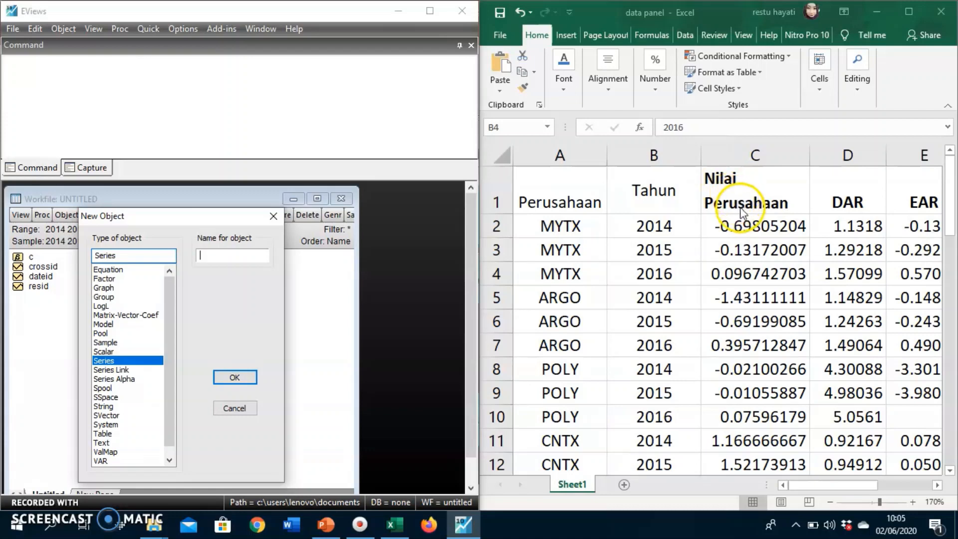
Review the spreadsheet's variable headings from Nilai Perusahaan to Bussines risk, and create the new series with the name Nilai_Perusahaan.
left_click(817, 485)
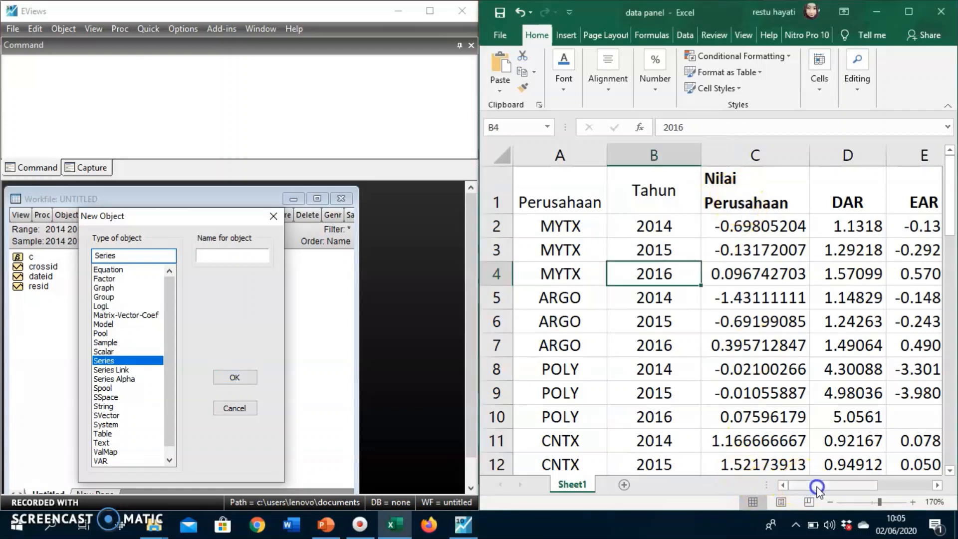
left_click_drag(820, 491, 867, 487)
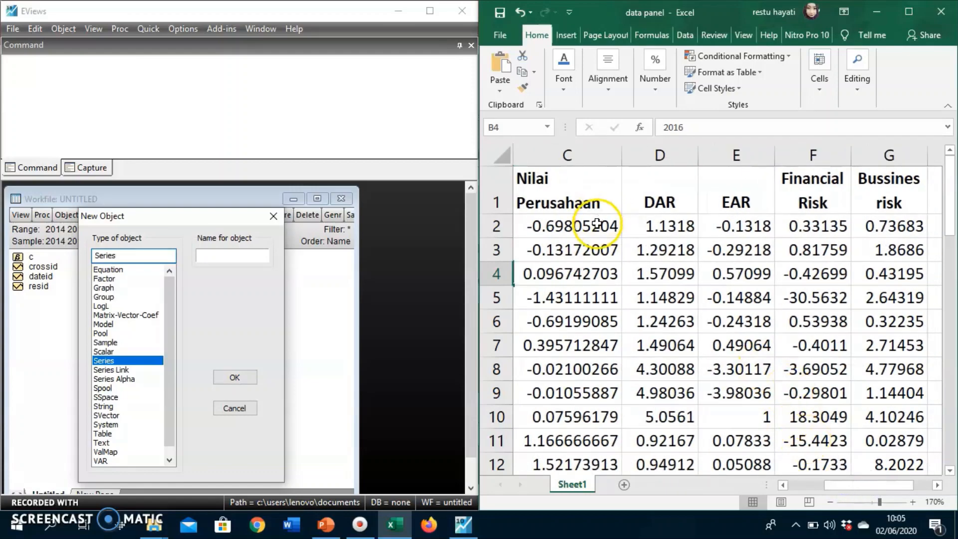
left_click(579, 189)
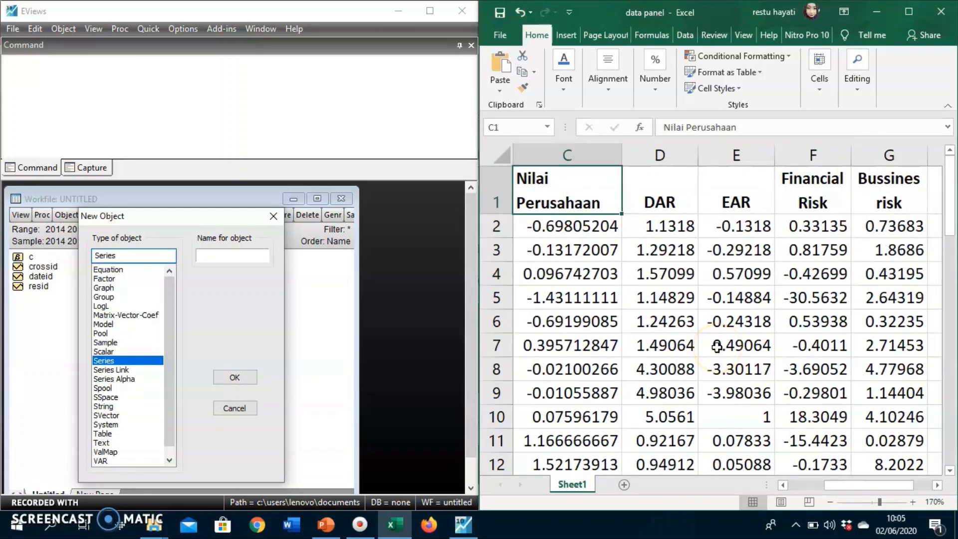
left_click(654, 202)
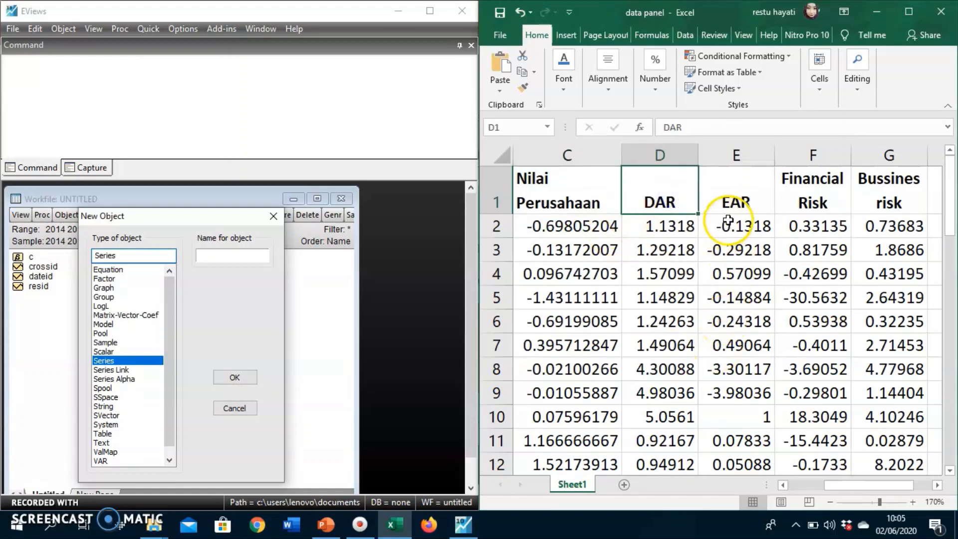
left_click(729, 195)
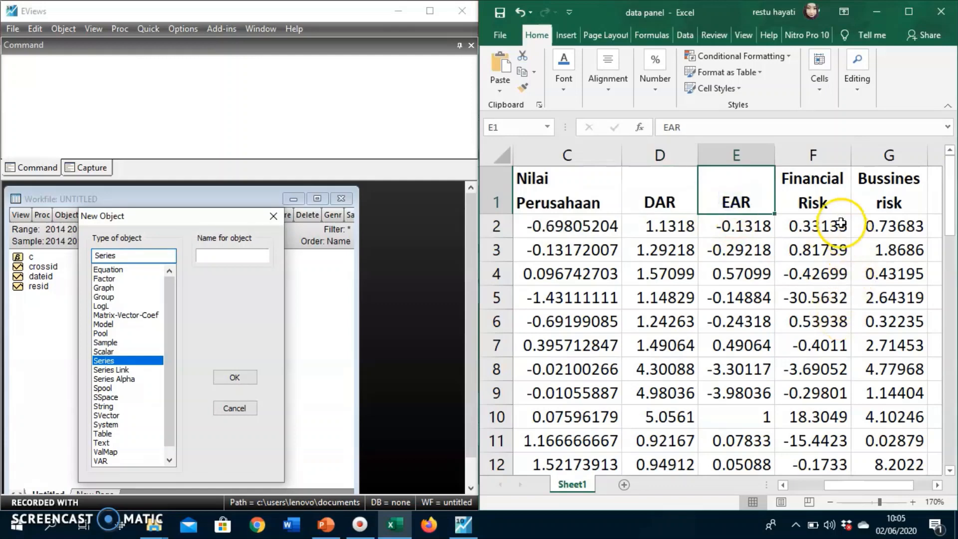
left_click(818, 194)
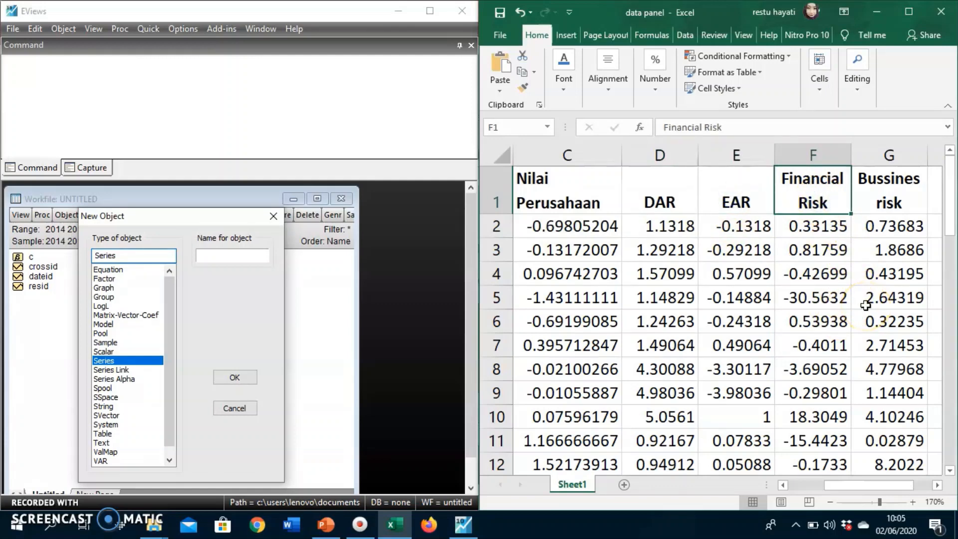
left_click(871, 196)
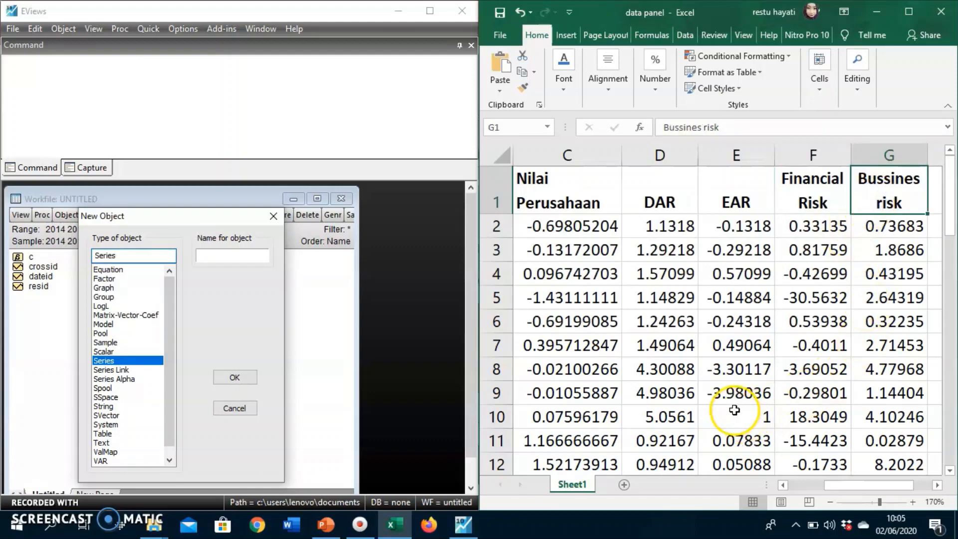
left_click(237, 255)
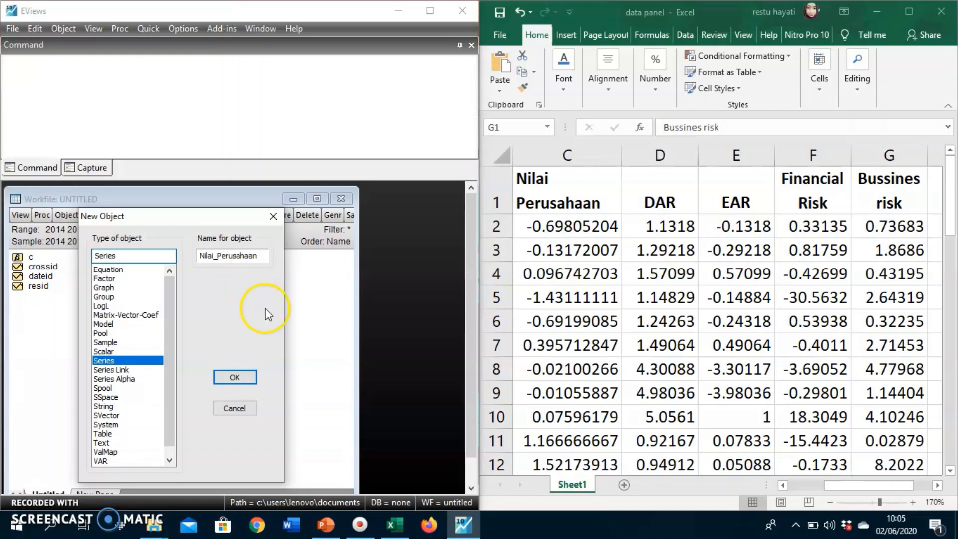
left_click(236, 378)
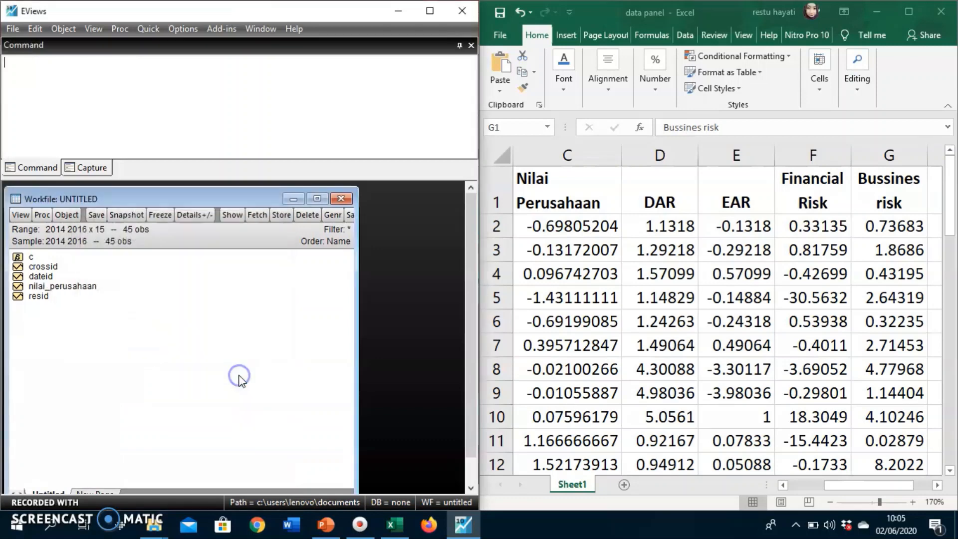
Open the nilai_perusahaan series, reposition its window, and examine the rows of the first cross section for 2014 to 2016.
double_click(63, 286)
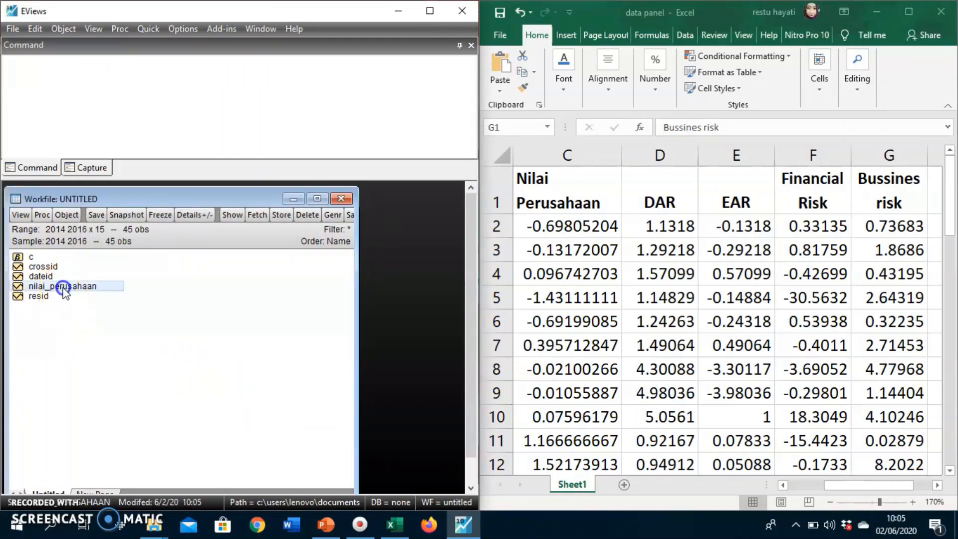
left_click_drag(185, 239, 252, 181)
left_click(189, 315)
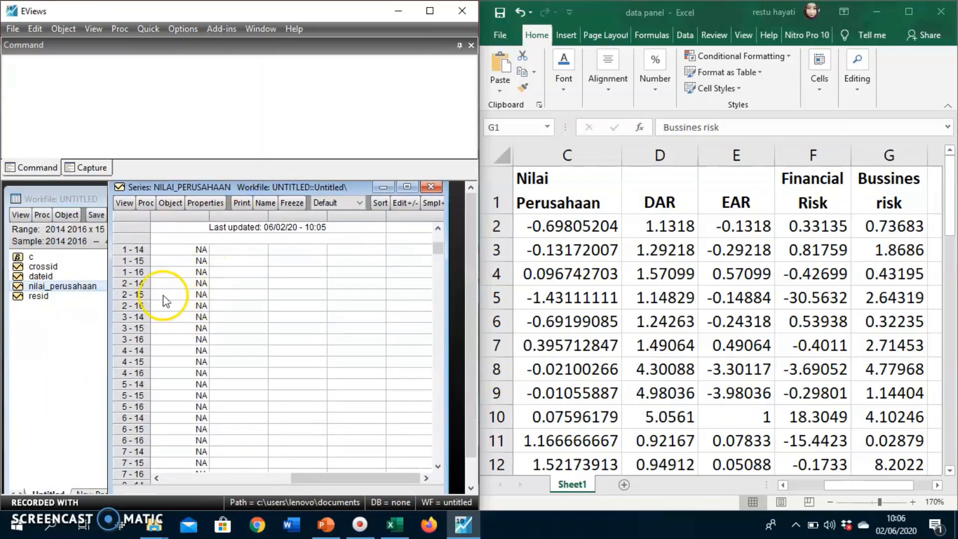
left_click(140, 261)
left_click(141, 271)
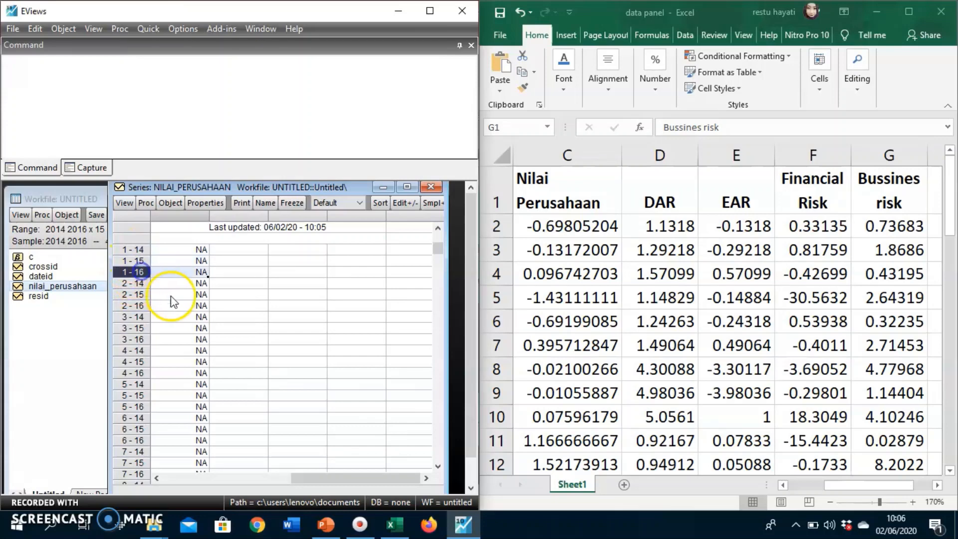
left_click(148, 250)
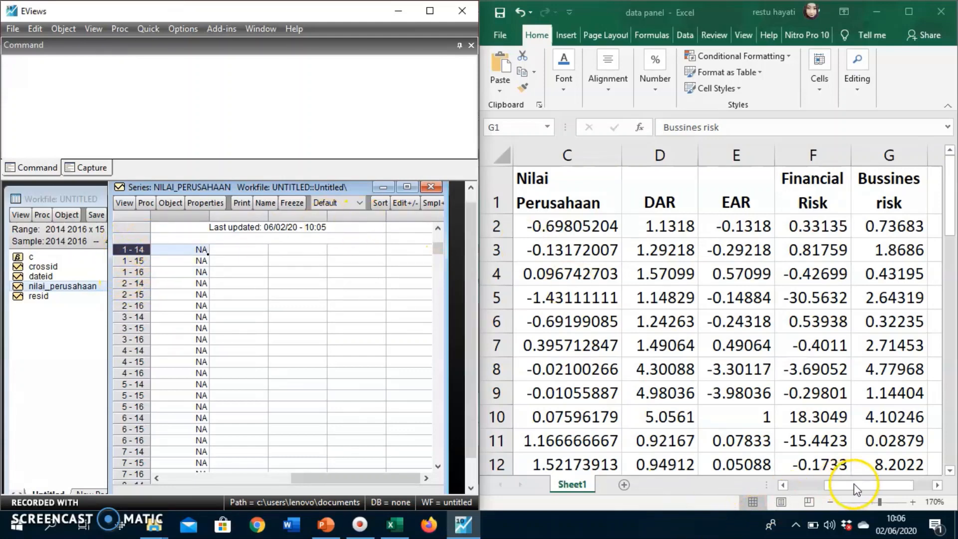
Compare the series' cross-section and year labels with the spreadsheet's Perusahaan and Tahun columns, and close the series window.
left_click(841, 488)
left_click_drag(841, 490, 808, 489)
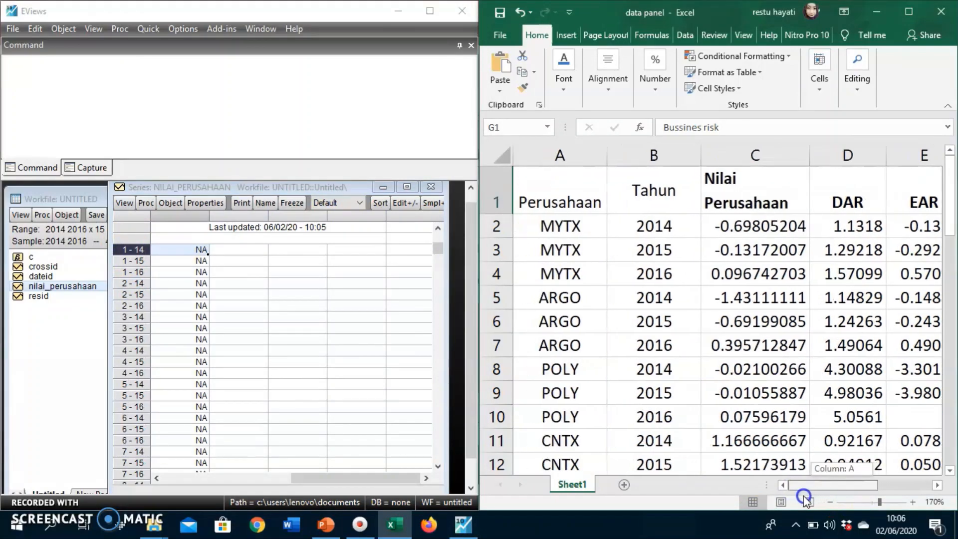
left_click(564, 269)
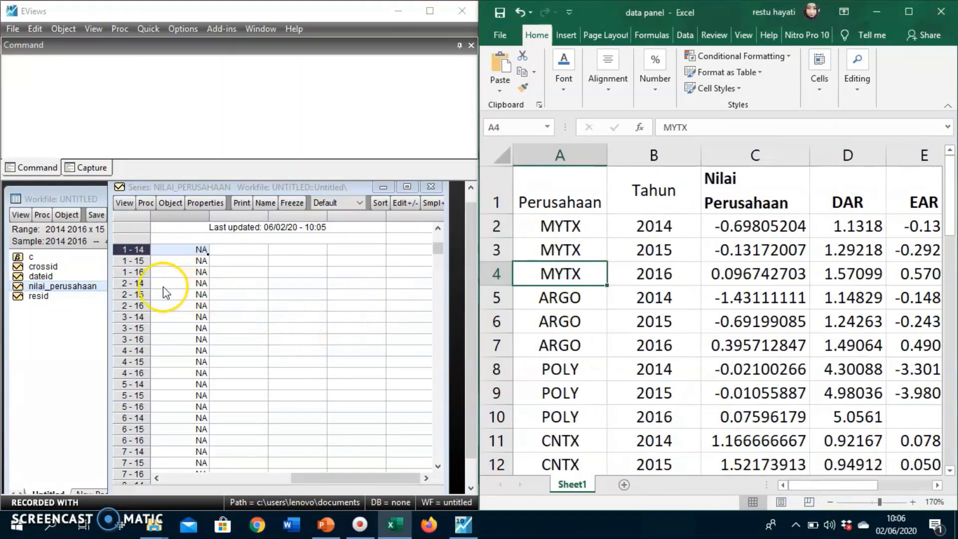
left_click(141, 283)
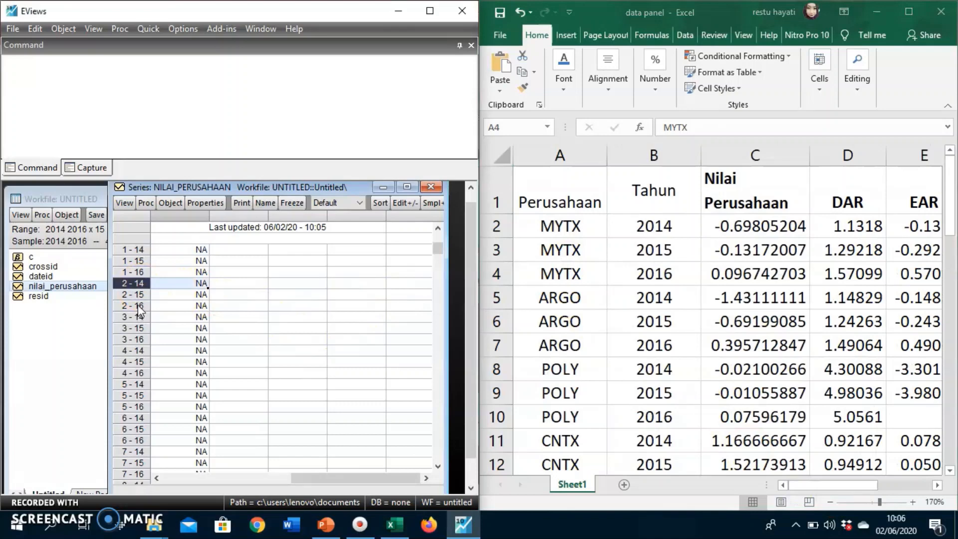
left_click(138, 307)
left_click(322, 364)
scroll(344, 349, "up", 1)
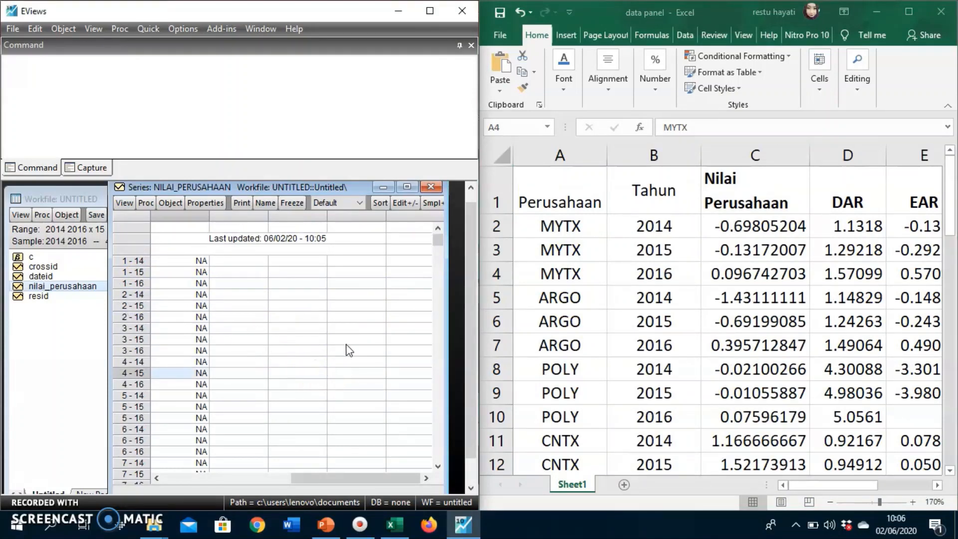
left_click(431, 187)
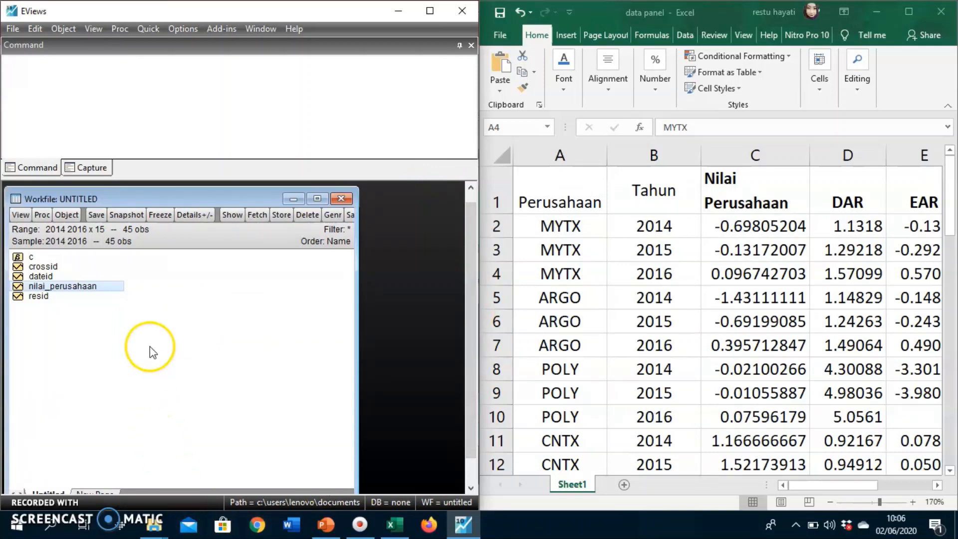
Locate the DAR heading in the spreadsheet as the next variable.
left_click(858, 482)
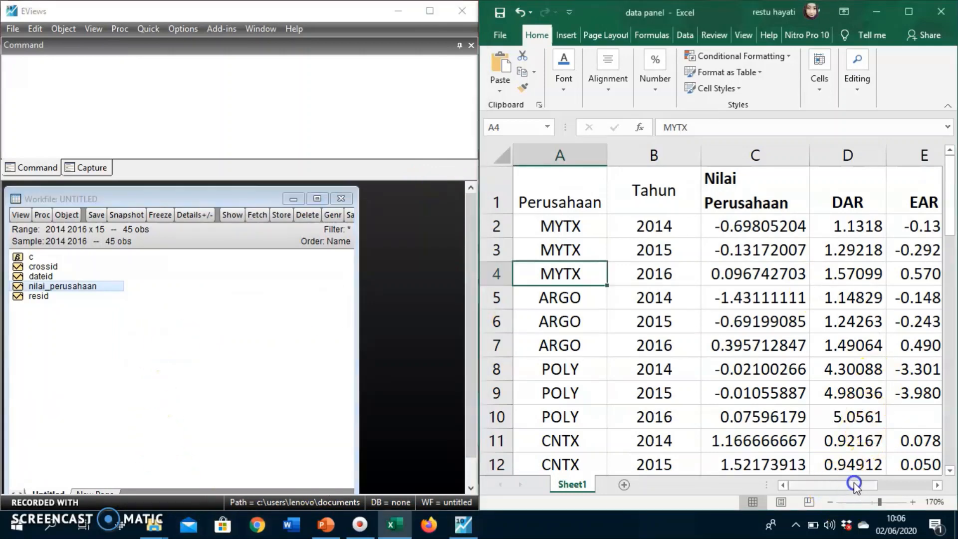
left_click_drag(857, 484, 881, 483)
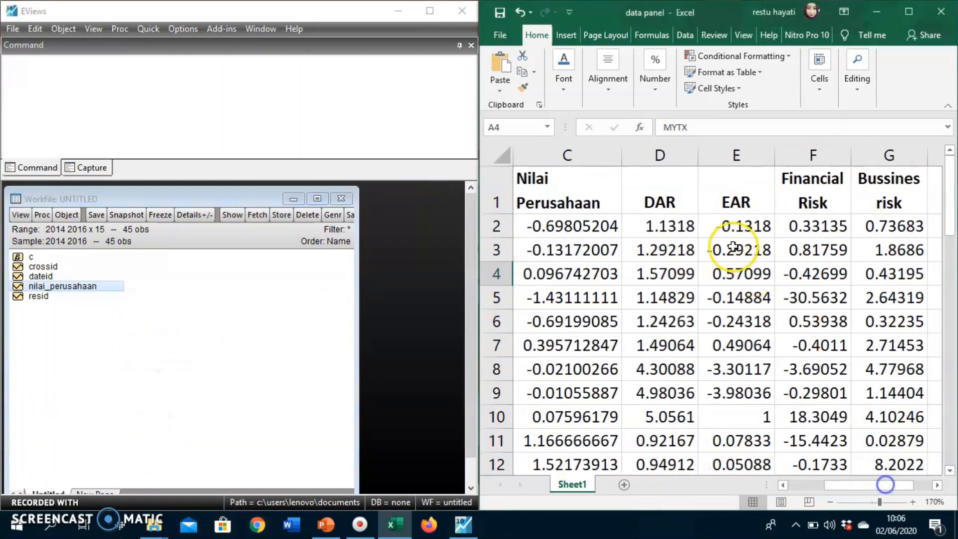
left_click(666, 207)
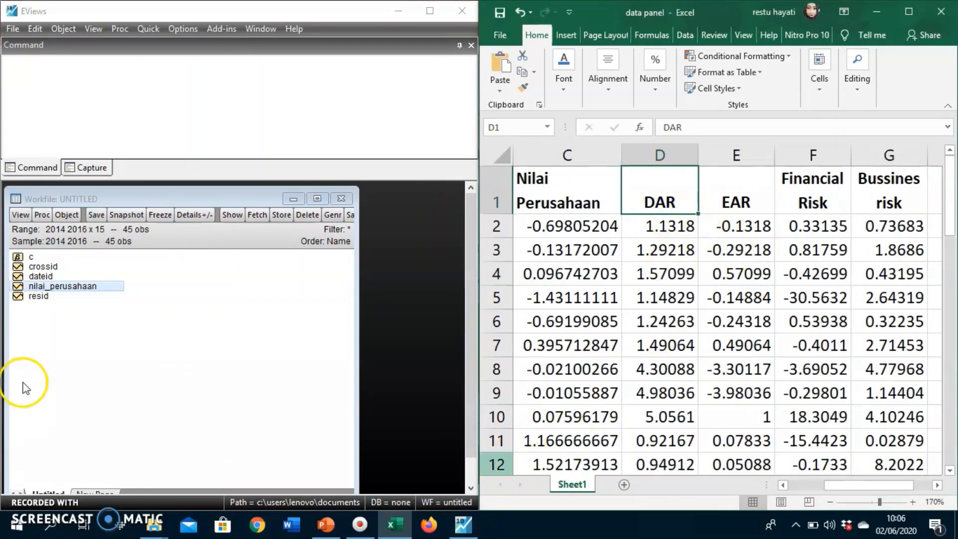
Create a new series object named DAR in the workfile and select it in the object list.
left_click(67, 215)
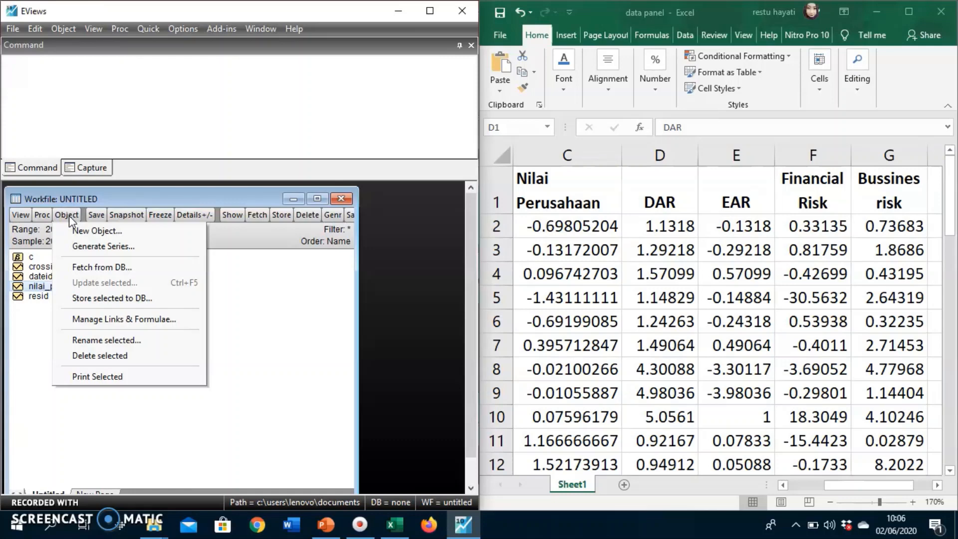
left_click(71, 231)
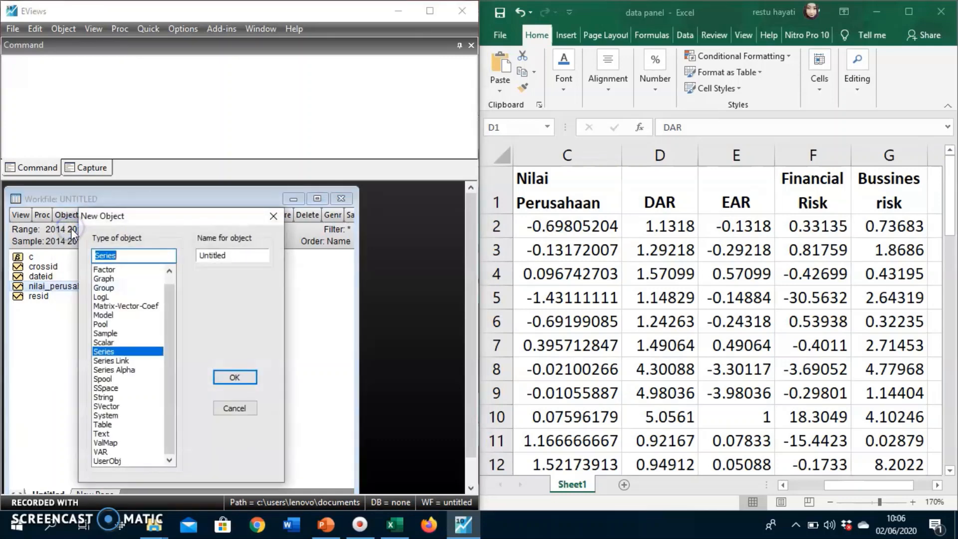
left_click(244, 258)
left_click(245, 259)
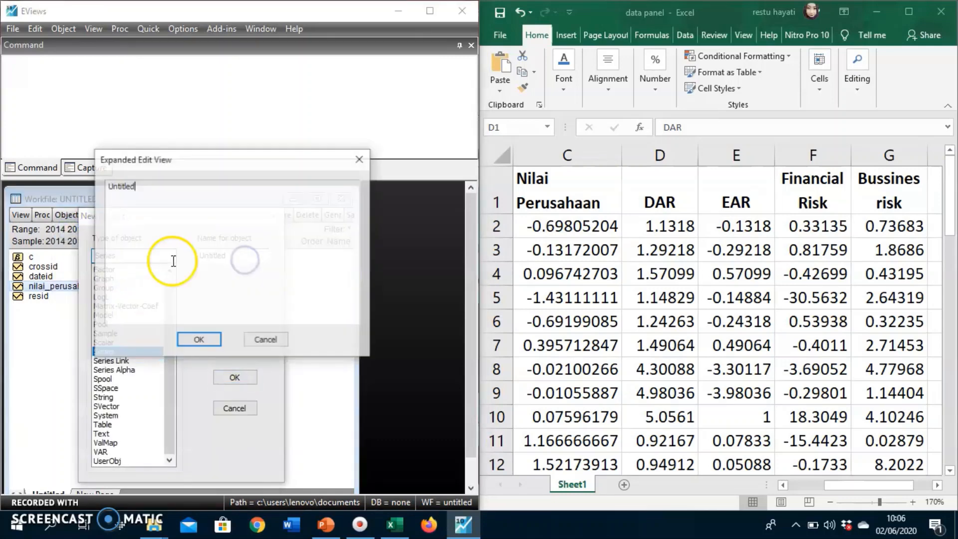
left_click(267, 342)
key("BackSpace")
key("BackSpace")
key("BackSpace")
key("BackSpace")
key("BackSpace")
key("BackSpace")
key("BackSpace")
key("BackSpace")
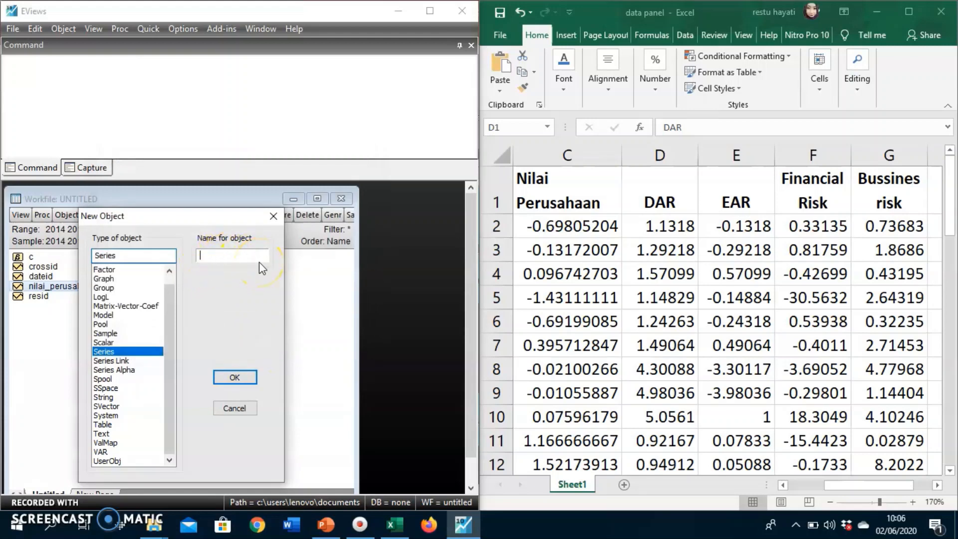
type("DAR")
left_click(234, 377)
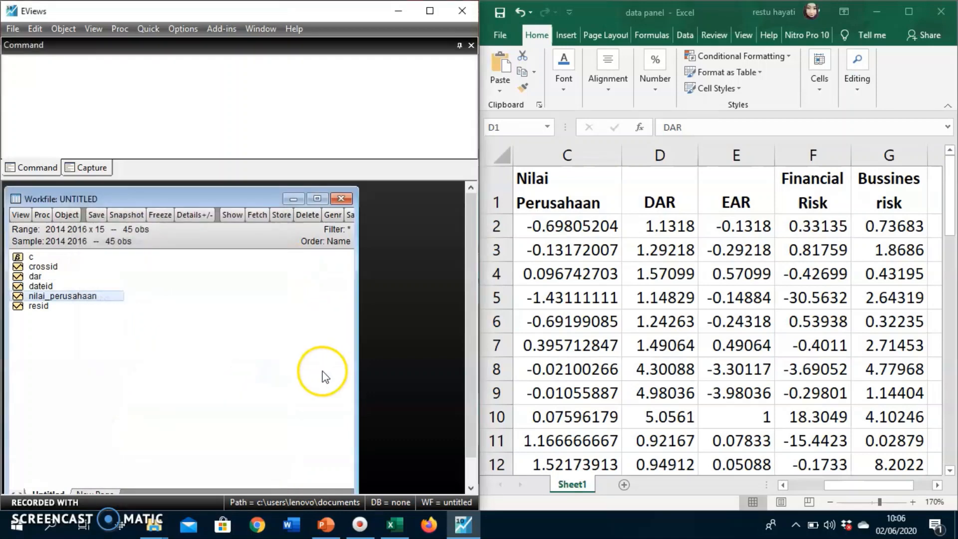
left_click(50, 276)
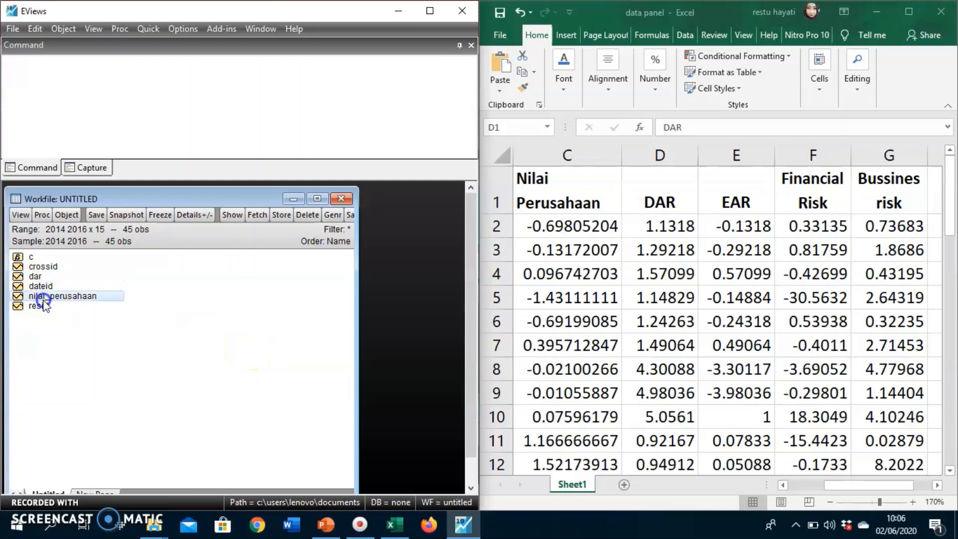
Review the remaining EAR, Financial Risk and Bussines risk variables in the spreadsheet.
left_click(738, 200)
left_click(751, 202)
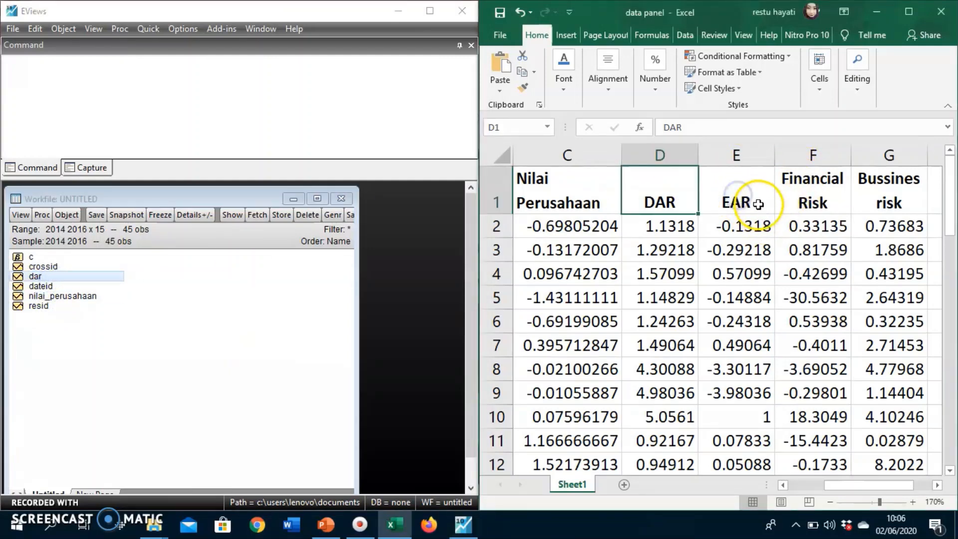
left_click(814, 203)
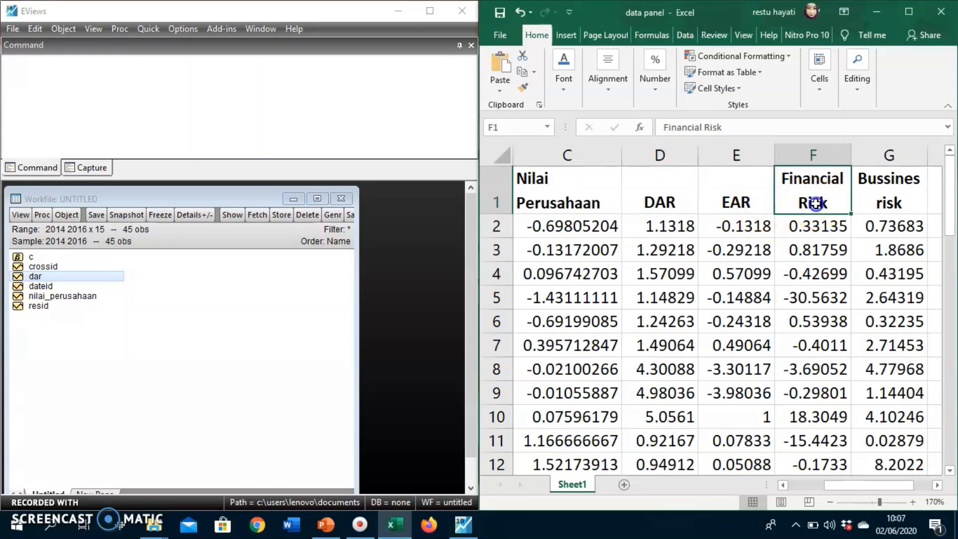
left_click(891, 225)
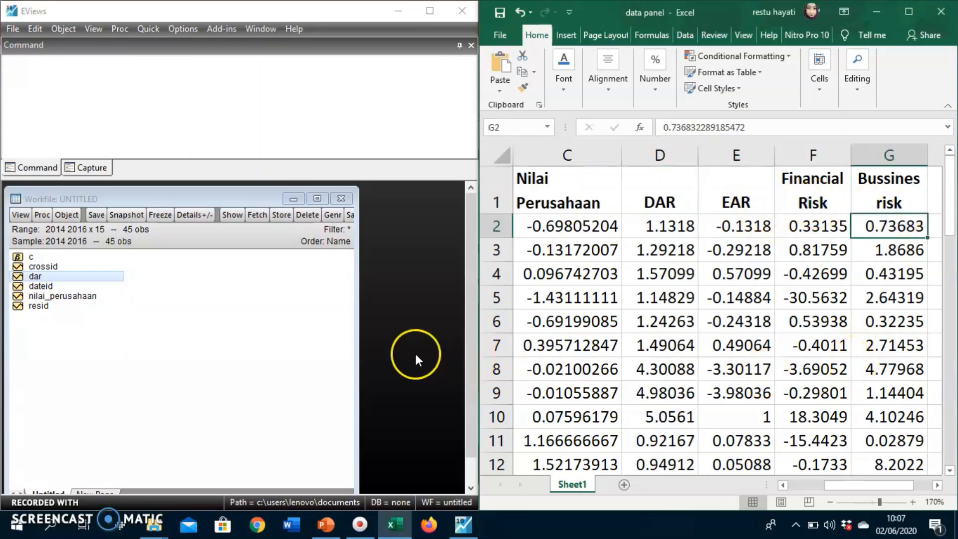
Duplicate the dar series in the workfile under the name ear.
left_click(81, 355)
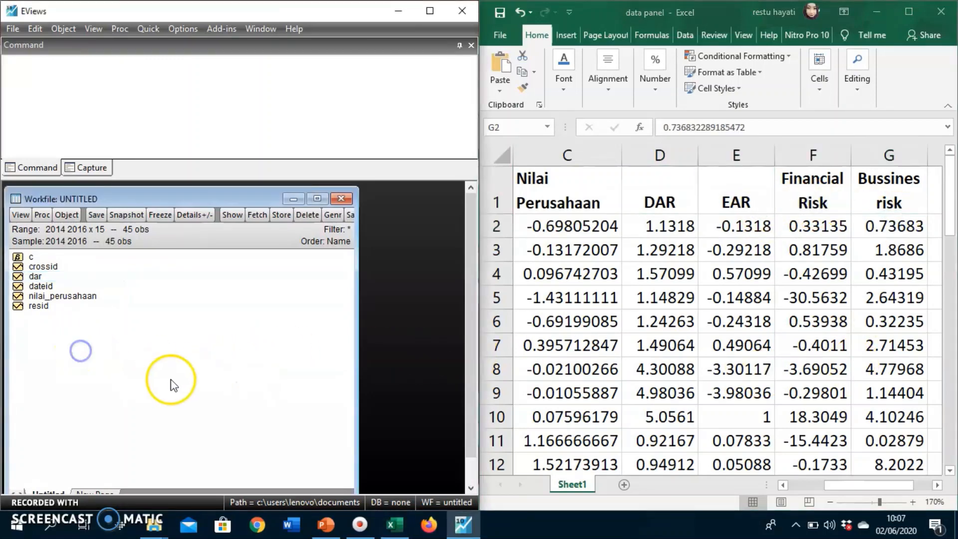
left_click(35, 276)
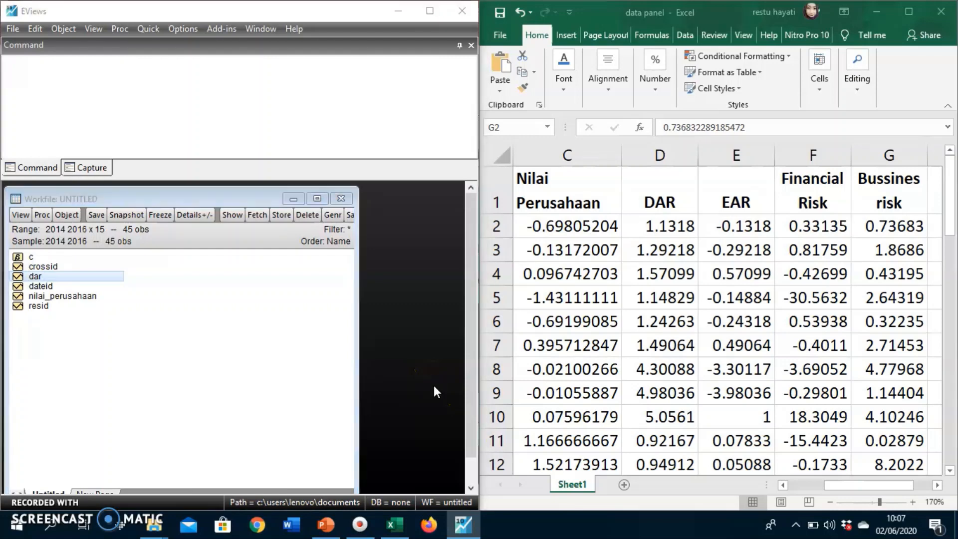
key("ctrl+v")
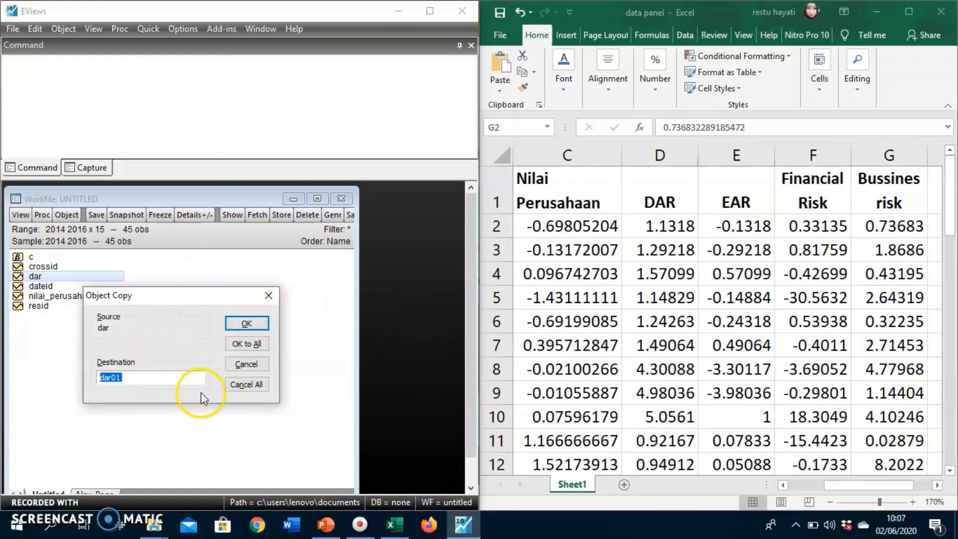
key("BackSpace")
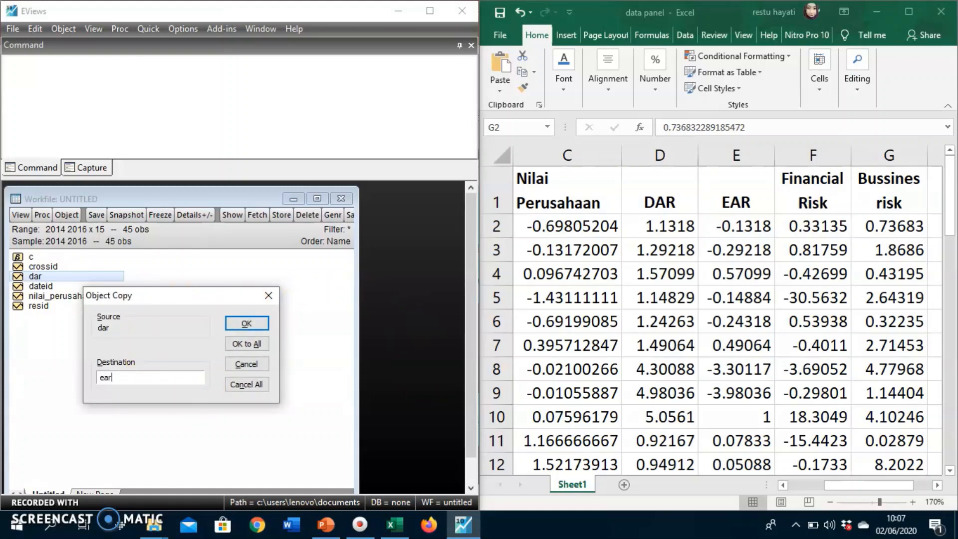
left_click(260, 323)
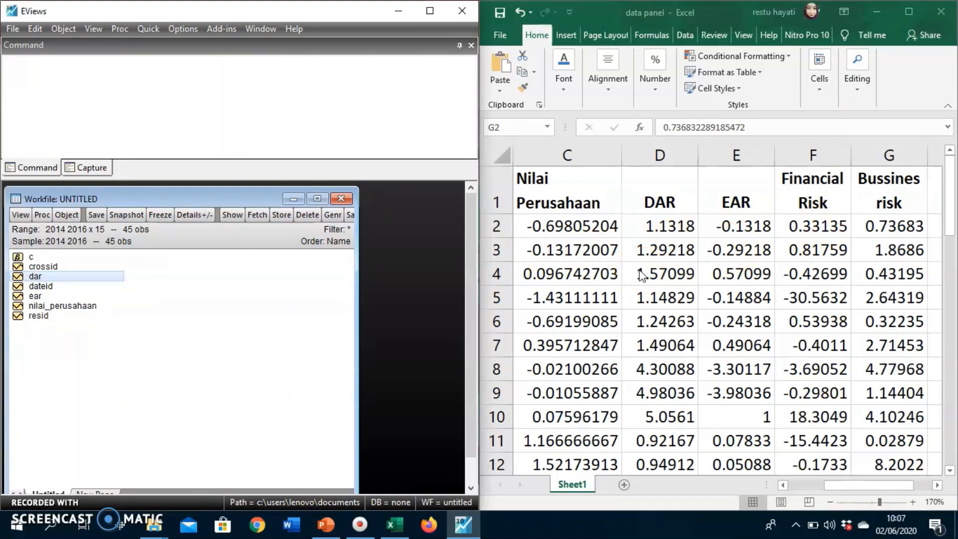
Make two more copies of the dar series, naming them fin_risk and bus_risk.
key("ctrl+v")
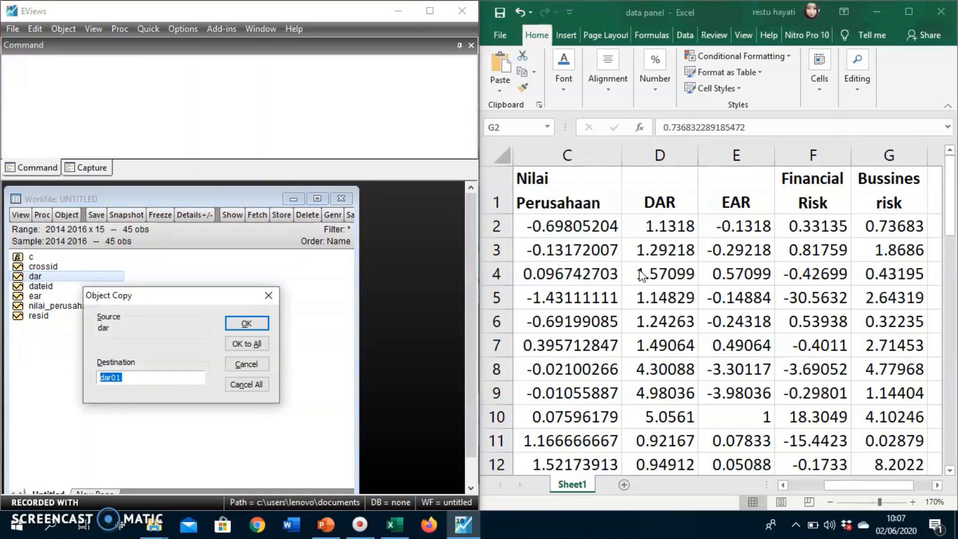
type("Fin_Risk")
left_click(240, 321)
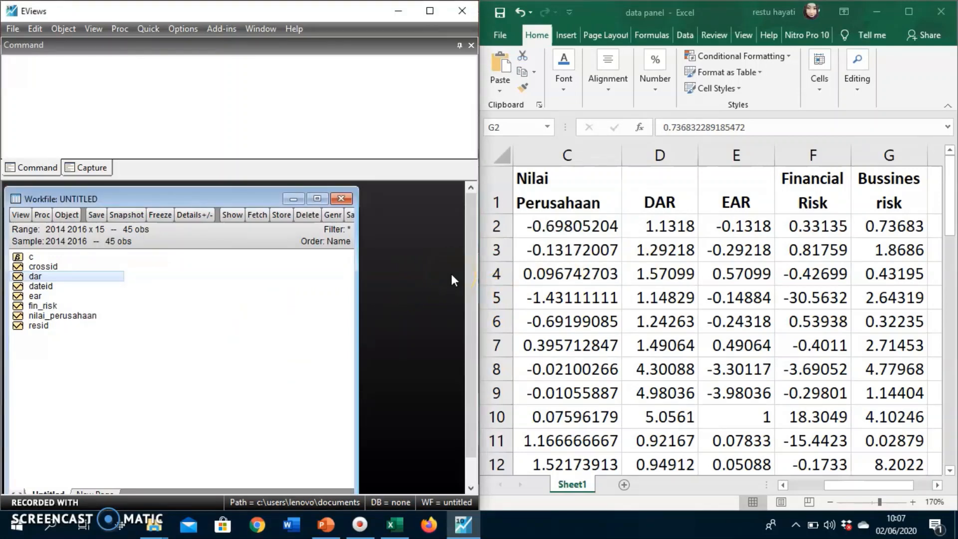
key("ctrl+v")
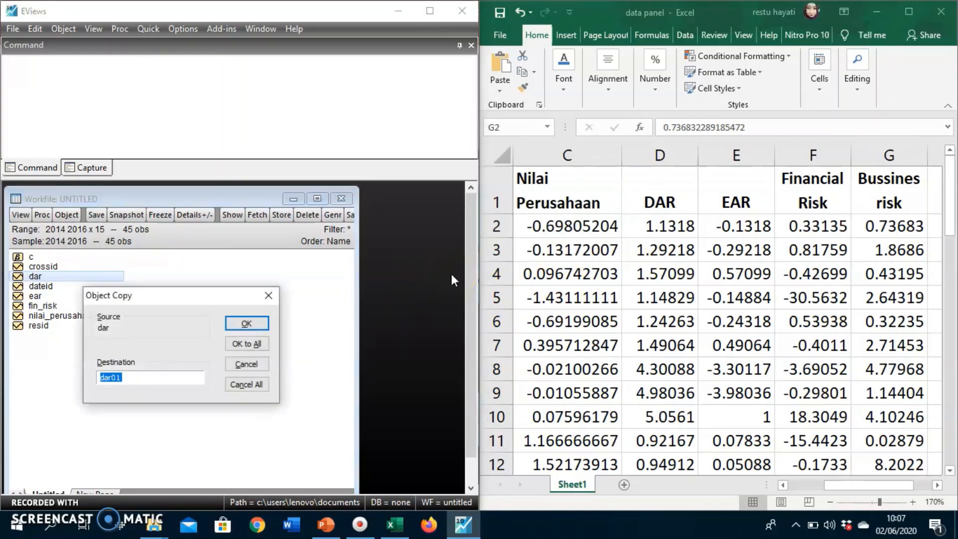
type("bus_risk")
left_click(253, 325)
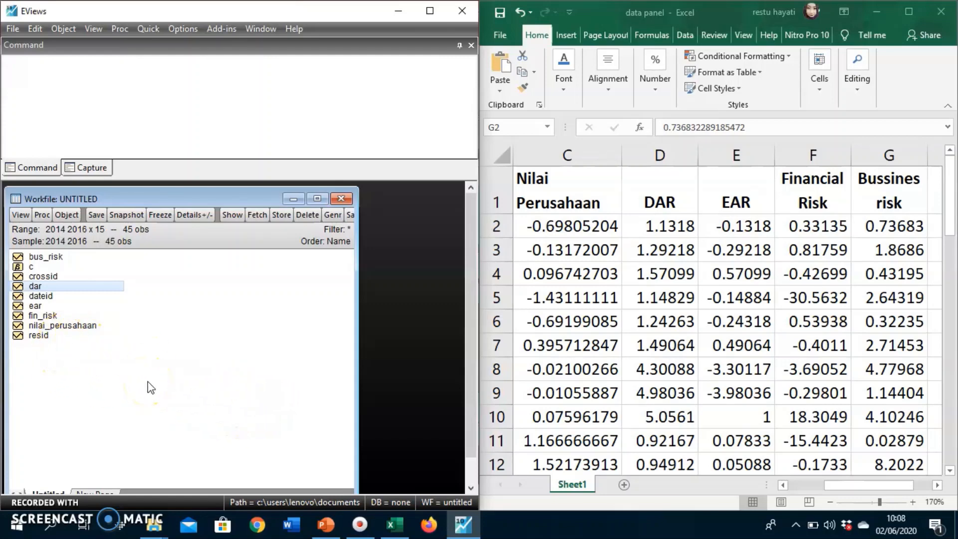
Check the fin_risk series and the spreadsheet's variable order, starting from the Nilai Perusahaan column.
left_click(836, 299)
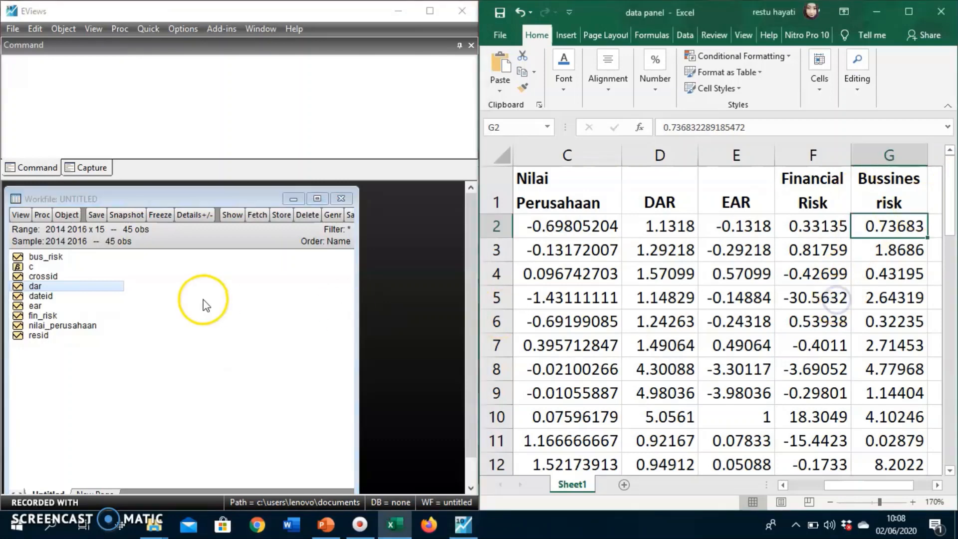
left_click(52, 317)
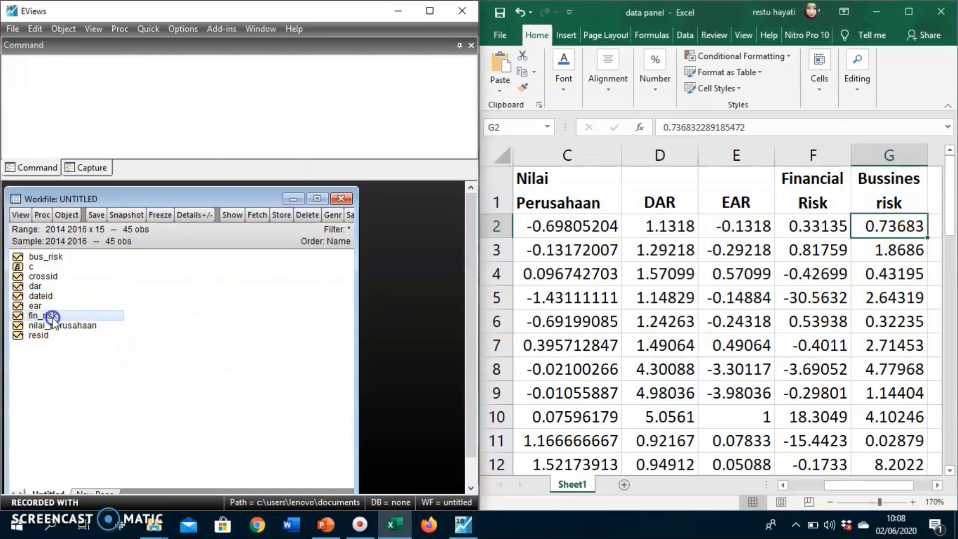
double_click(52, 317)
left_click(397, 252)
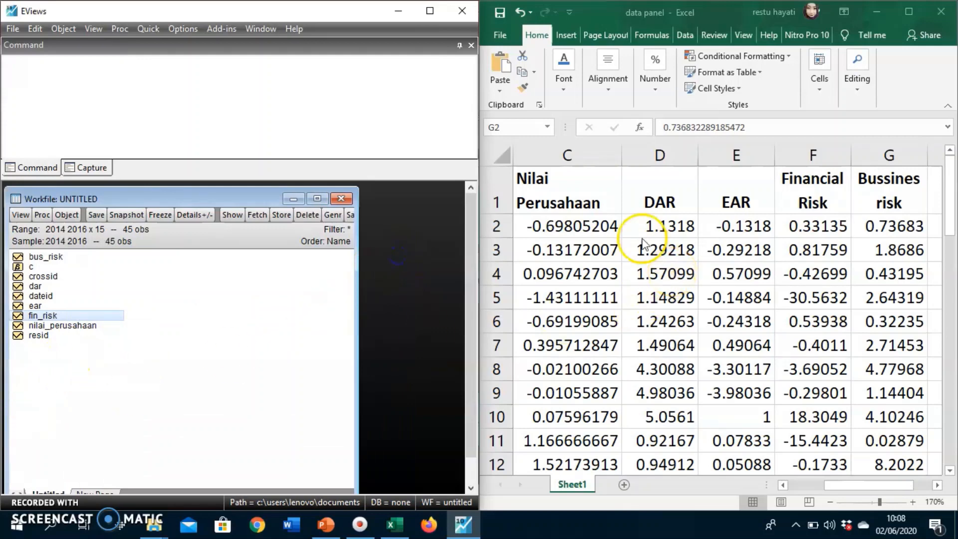
left_click(596, 194)
left_click(581, 154)
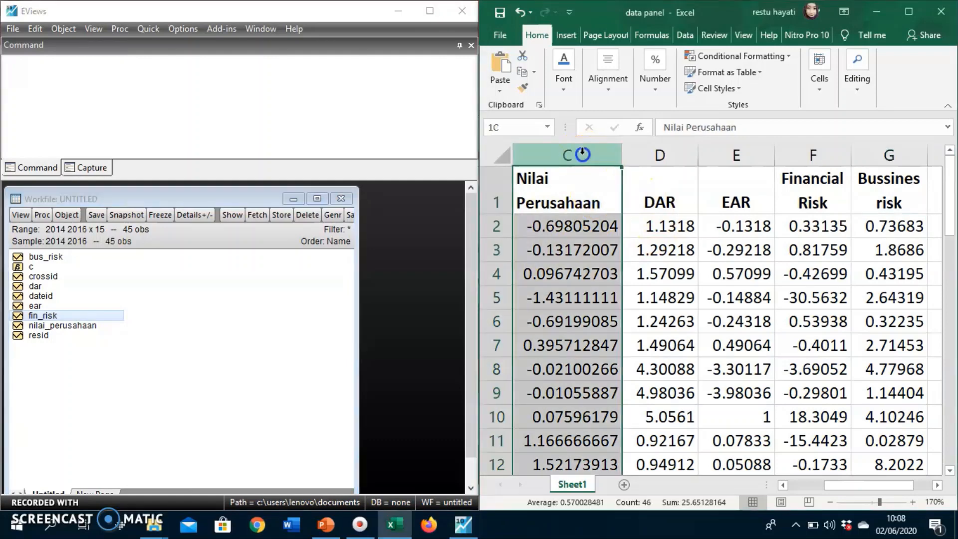
Open nilai_perusahaan, dar, ear, fin_risk and bus_risk, selected in that order, as one group and move its window up beside the spreadsheet.
left_click(71, 329)
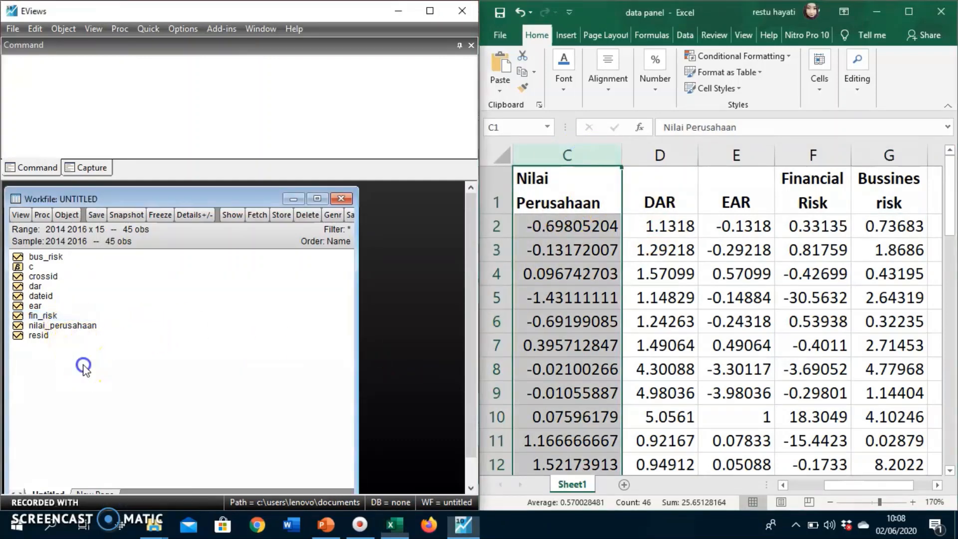
left_click(72, 326)
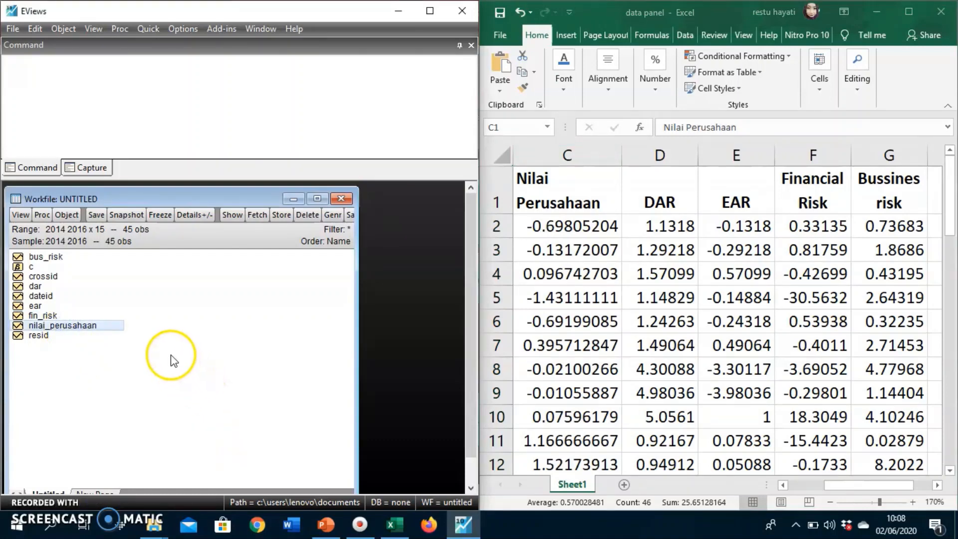
left_click(36, 285, "ctrl")
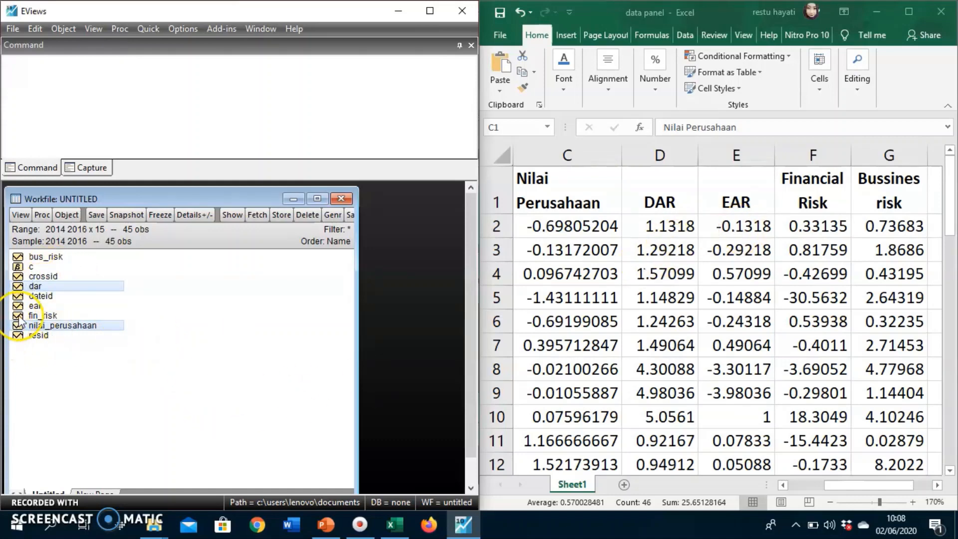
left_click(36, 305, "ctrl")
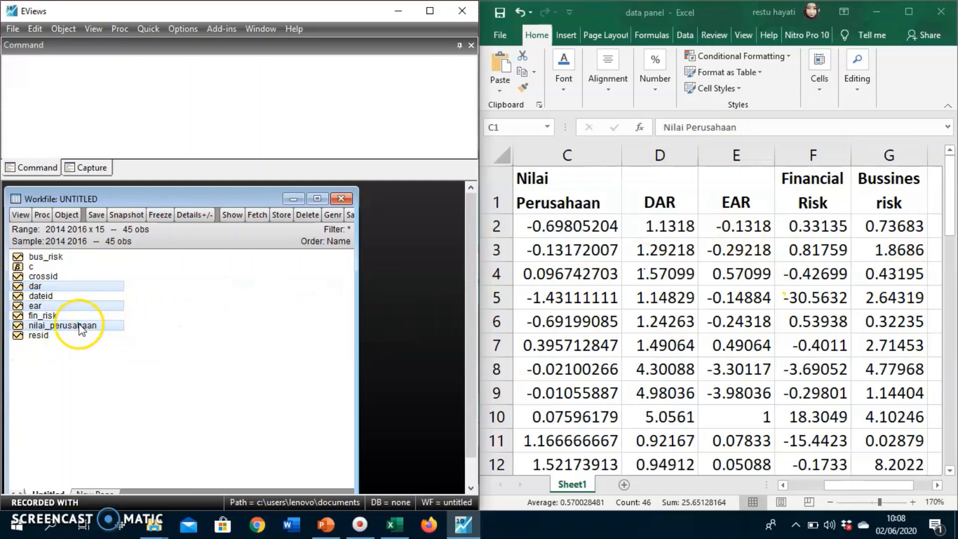
left_click(58, 317, "ctrl")
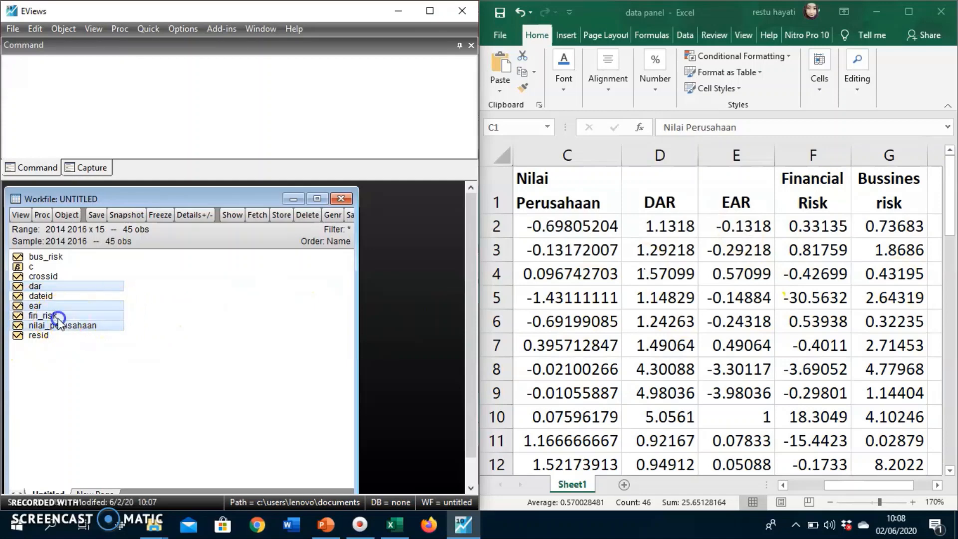
left_click(50, 258, "ctrl")
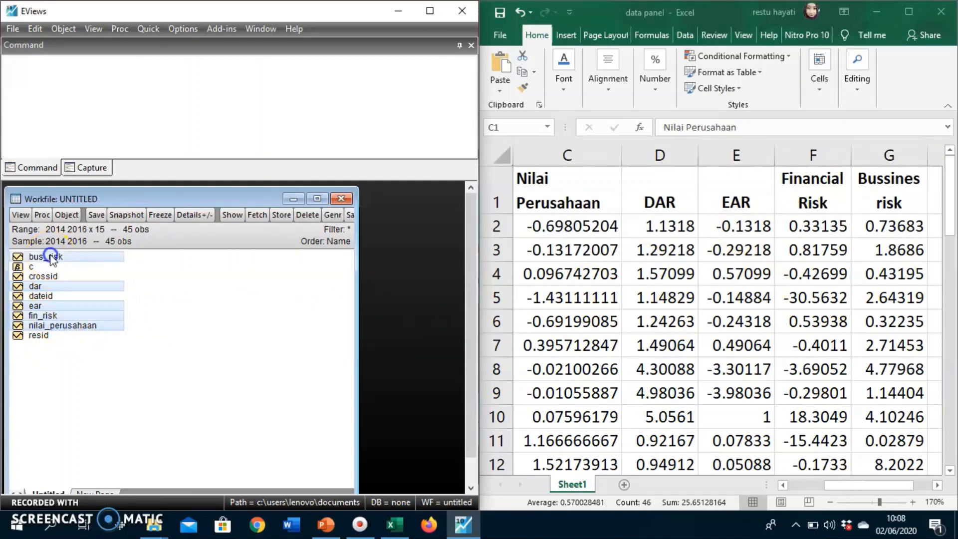
right_click(113, 257)
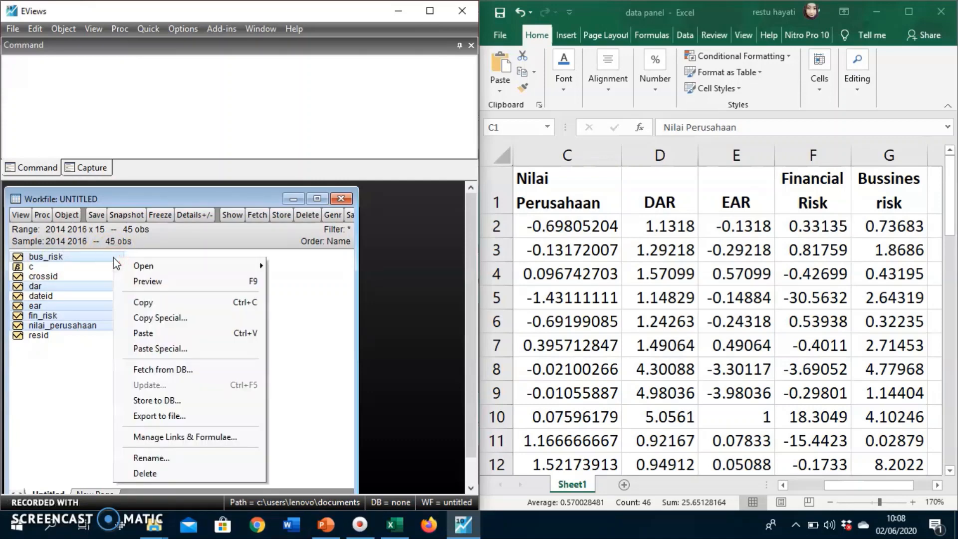
mouse_move(145, 270)
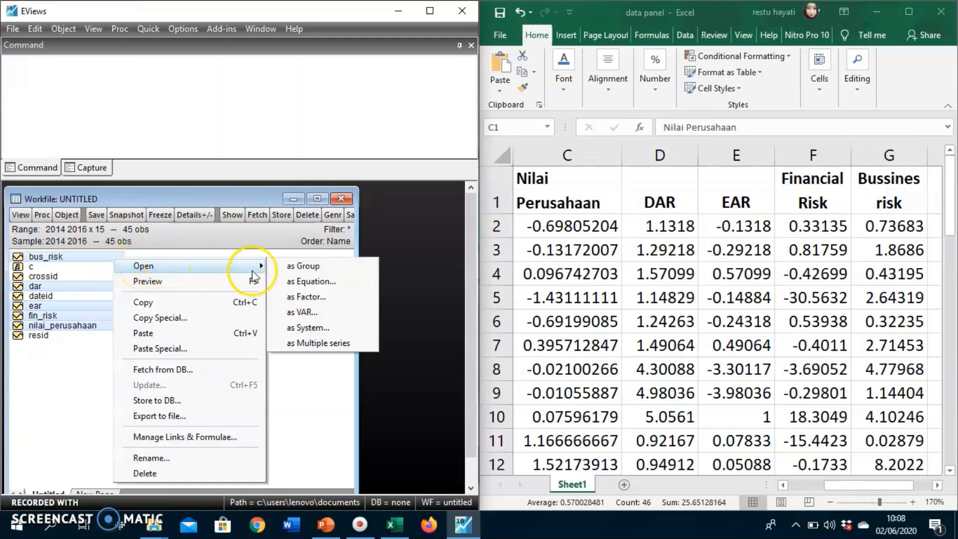
left_click(345, 271)
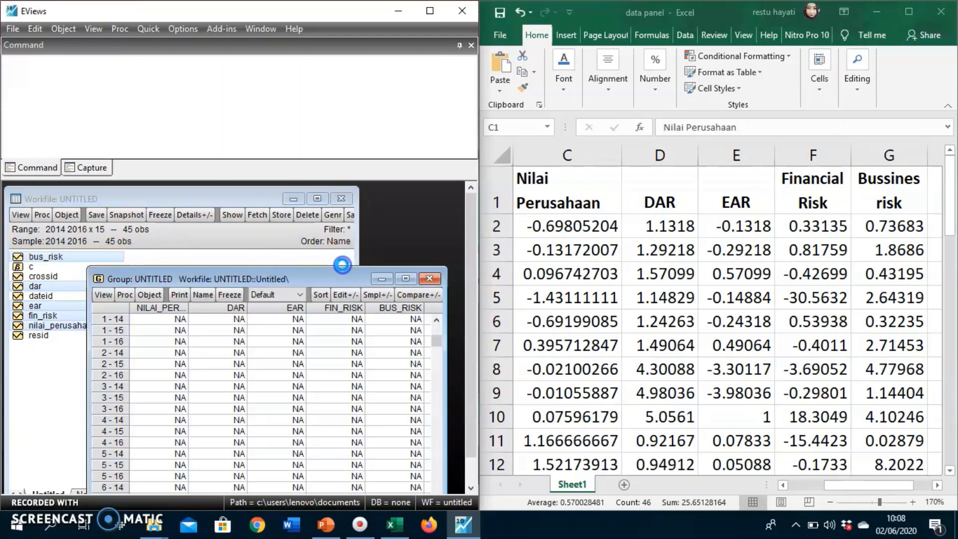
left_click_drag(337, 276, 302, 208)
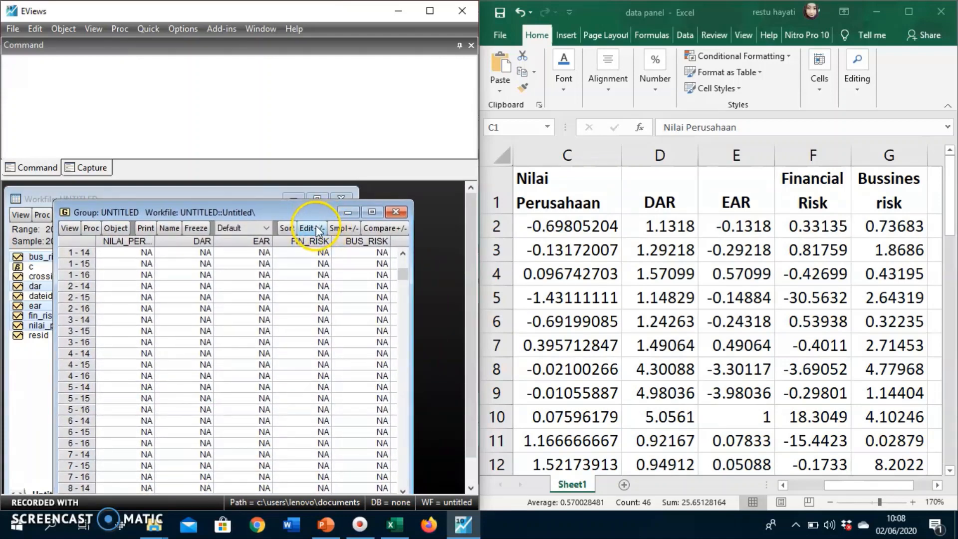
Copy the spreadsheet's data values in C2:G46, from Nilai Perusahaan to Bussines risk, without the headings.
left_click(655, 305)
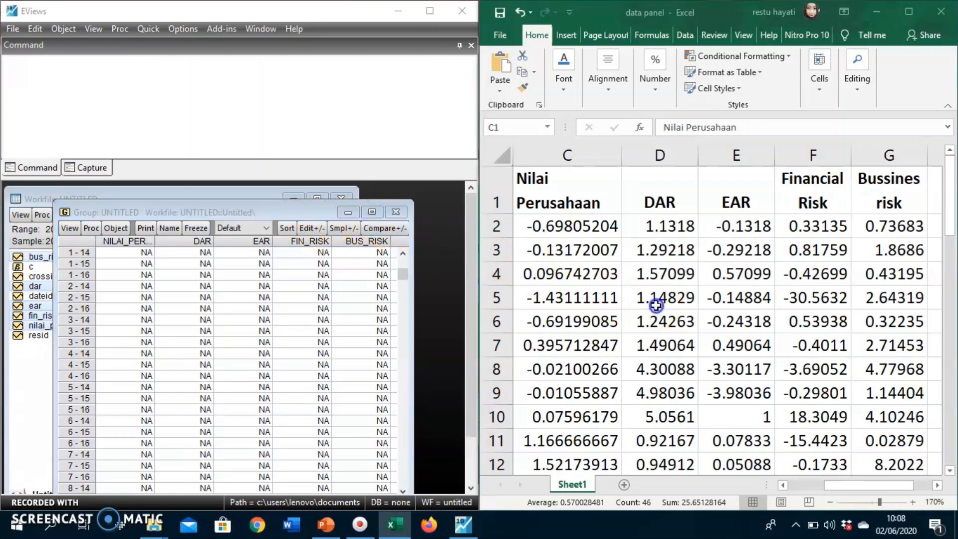
left_click(734, 272)
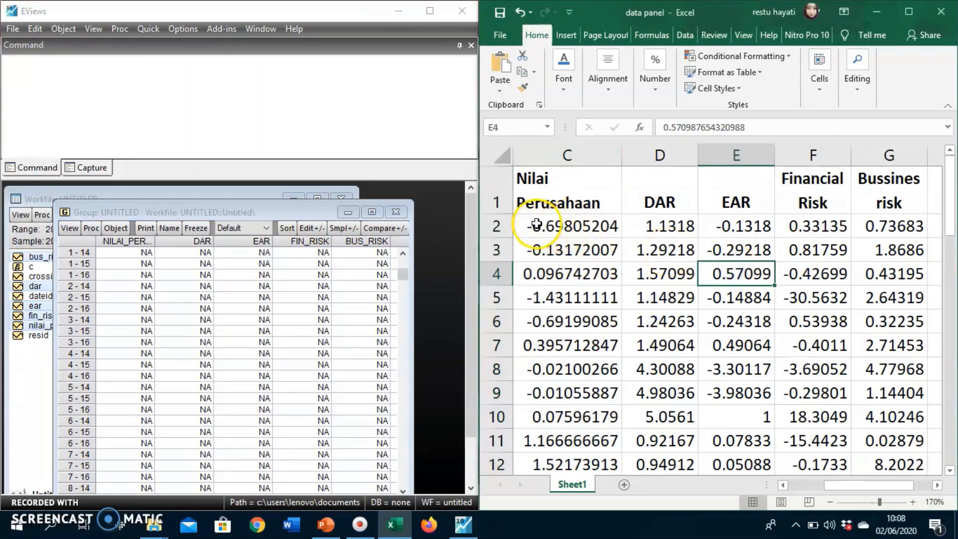
left_click(535, 226)
left_click(571, 191)
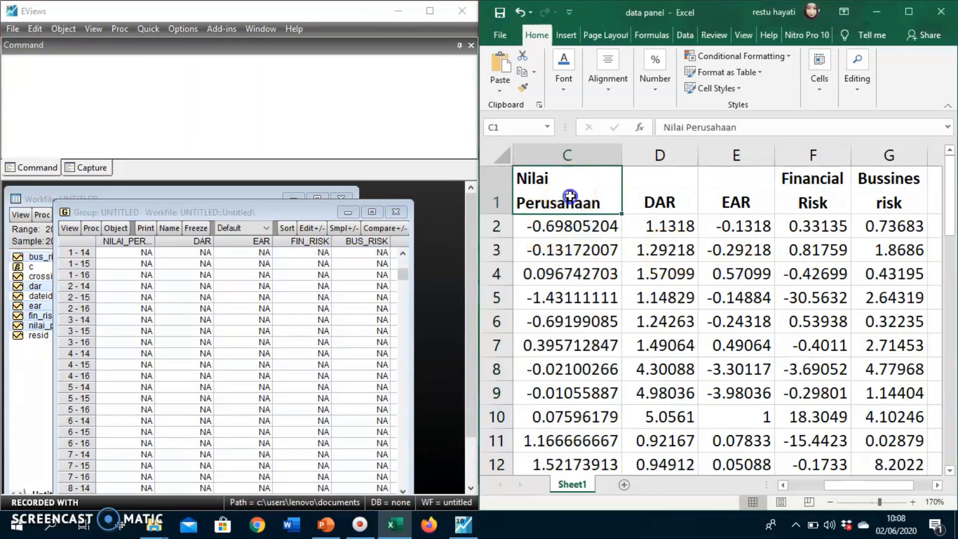
left_click_drag(534, 225, 862, 419)
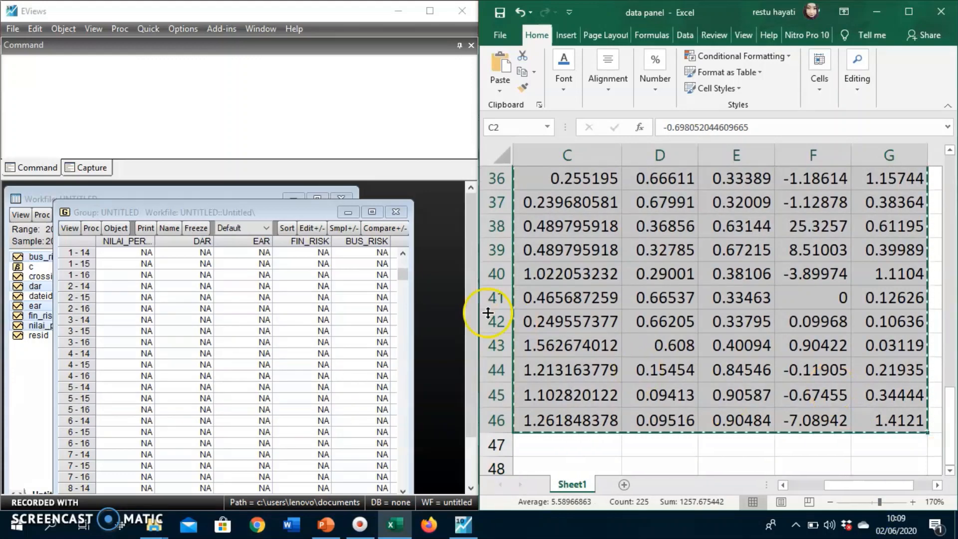
Paste the copied values into the group from the first nilai_perusahaan cell (1 - 14), accepting edit mode, and inspect the filled cells.
left_click(141, 252)
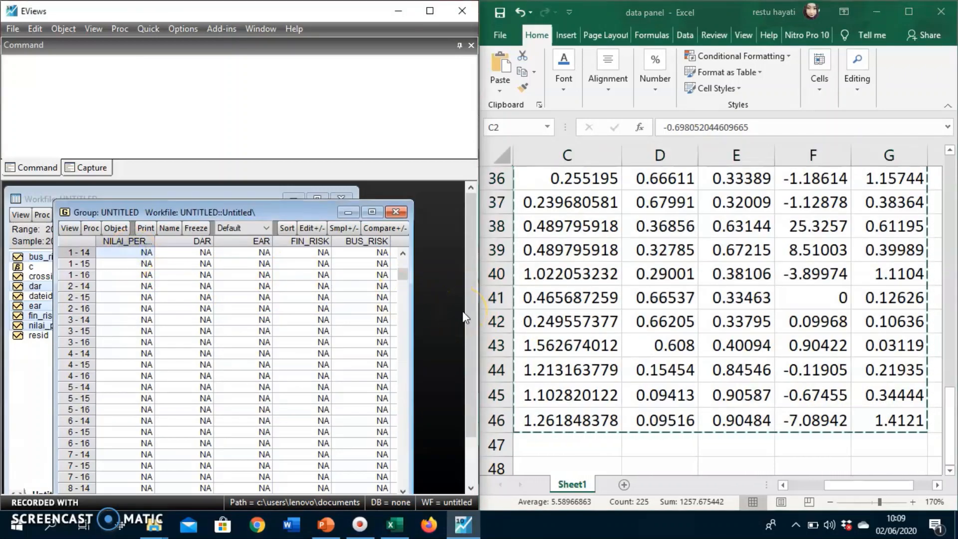
key("ctrl+v")
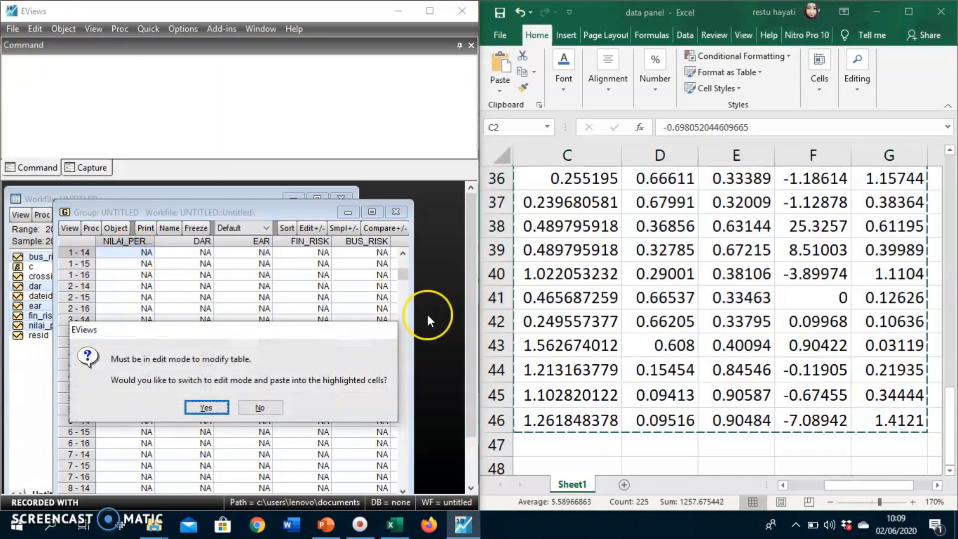
left_click(204, 408)
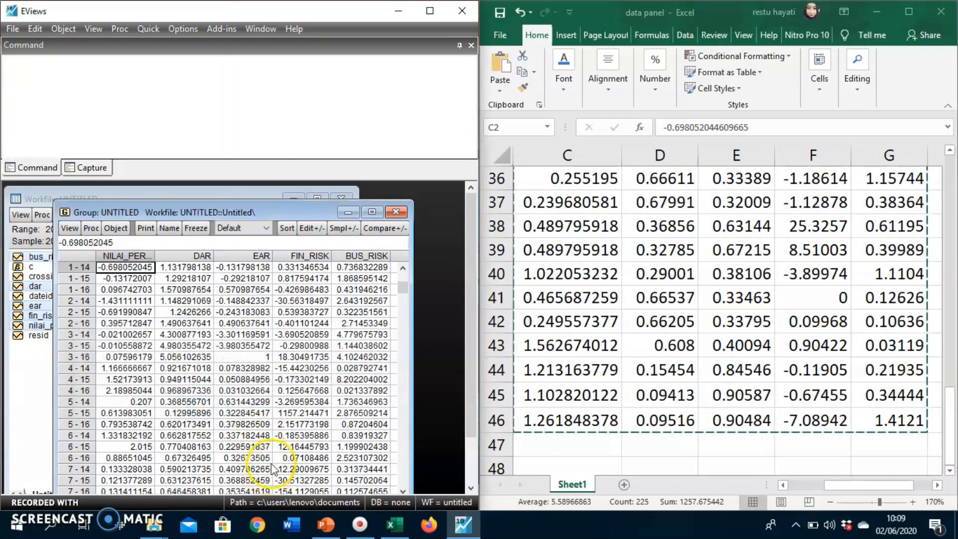
left_click(279, 424)
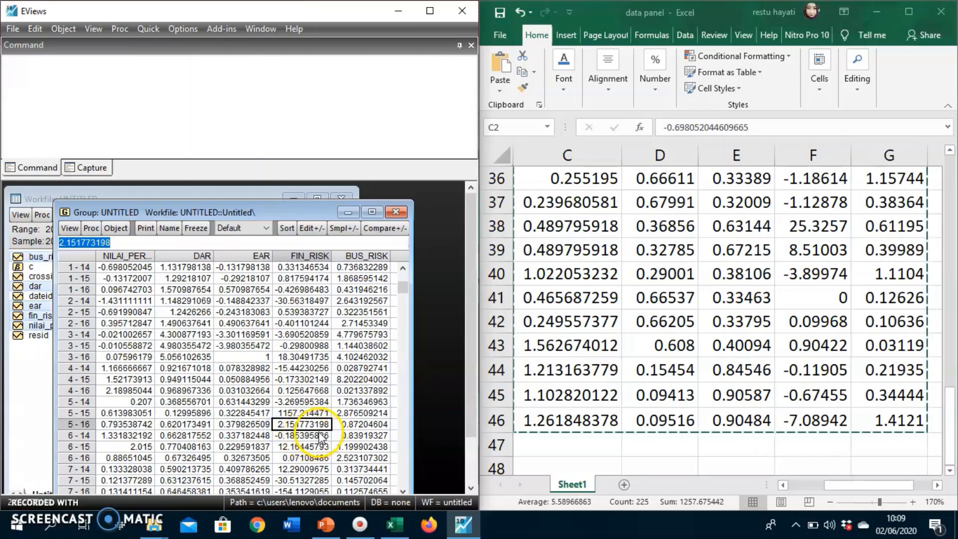
left_click(349, 346)
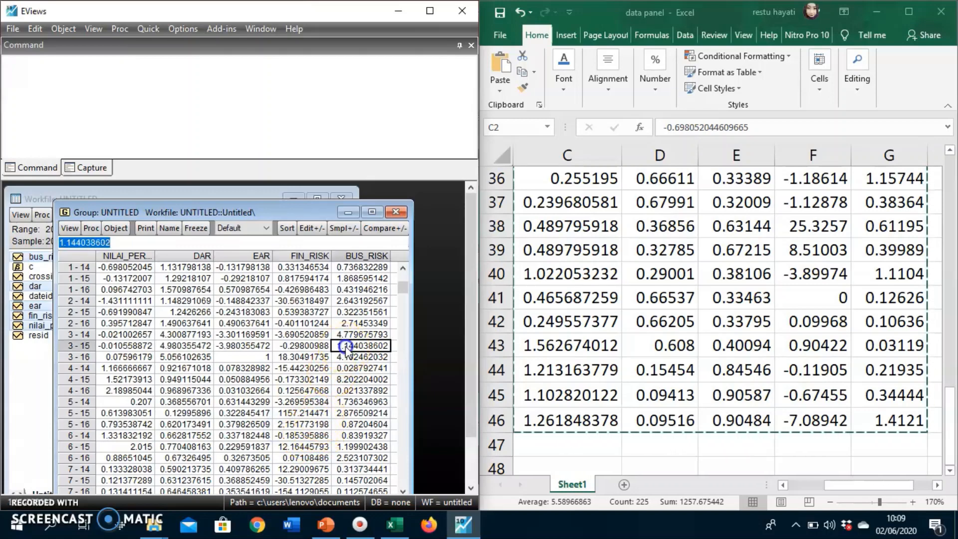